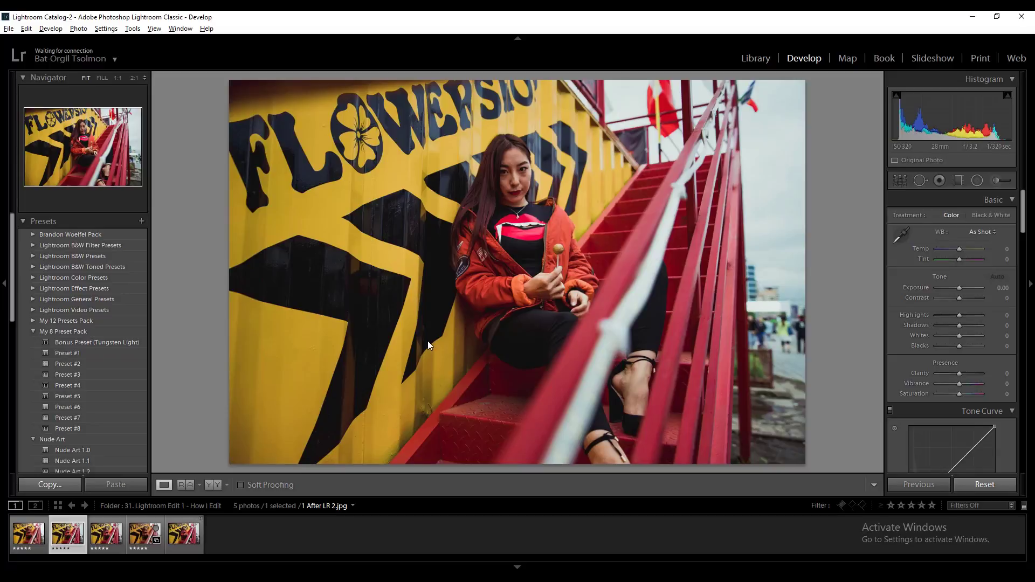
Set the edited JPEG as the reference and compare it side by side with the RAW, left panel hidden.
{"action": "right_click", "coordinate": [74, 532]}
{"action": "left_click", "coordinate": [153, 200]}
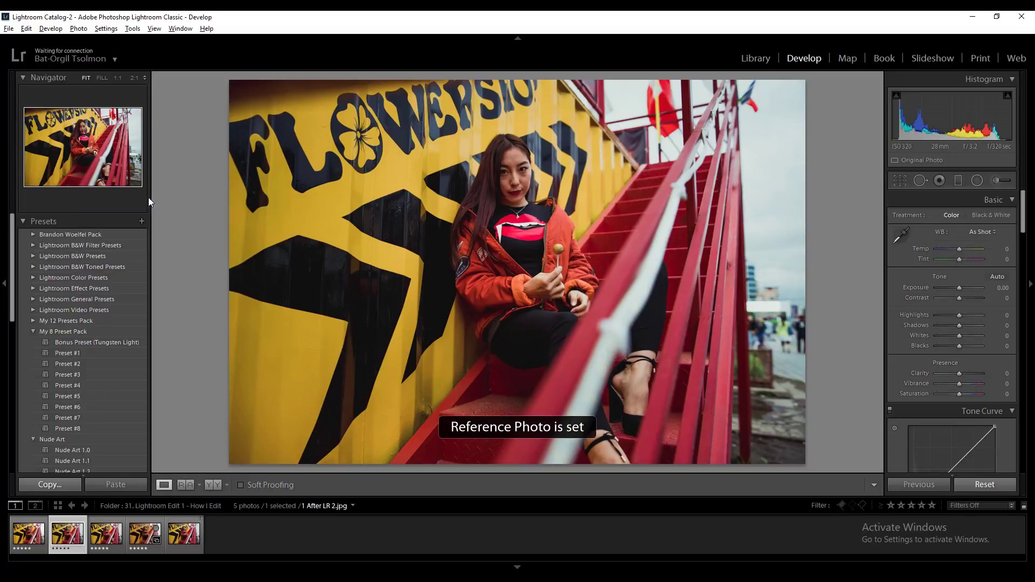
{"action": "left_click", "coordinate": [132, 537]}
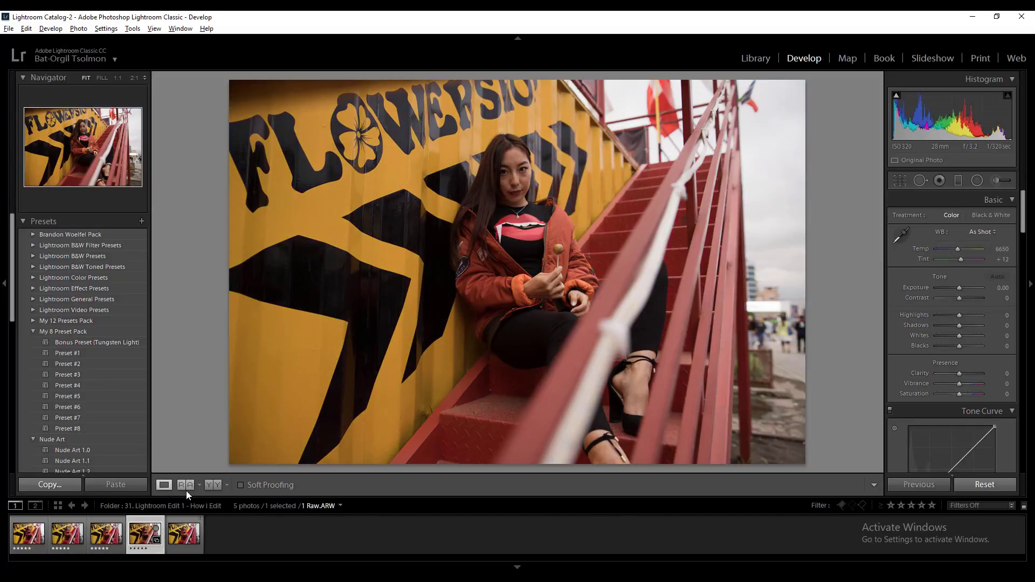
{"action": "left_click", "coordinate": [186, 488]}
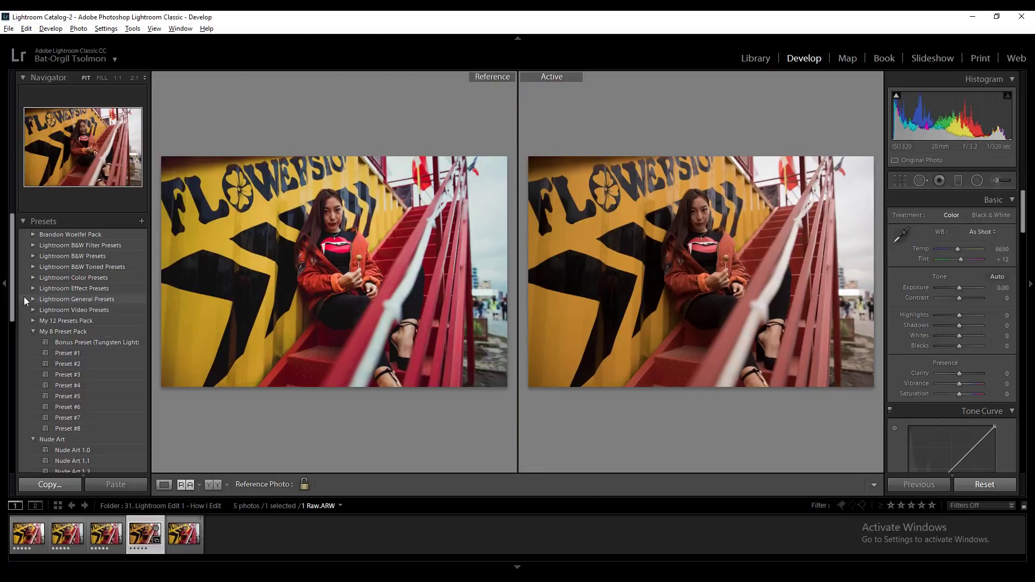
{"action": "left_click", "coordinate": [4, 315]}
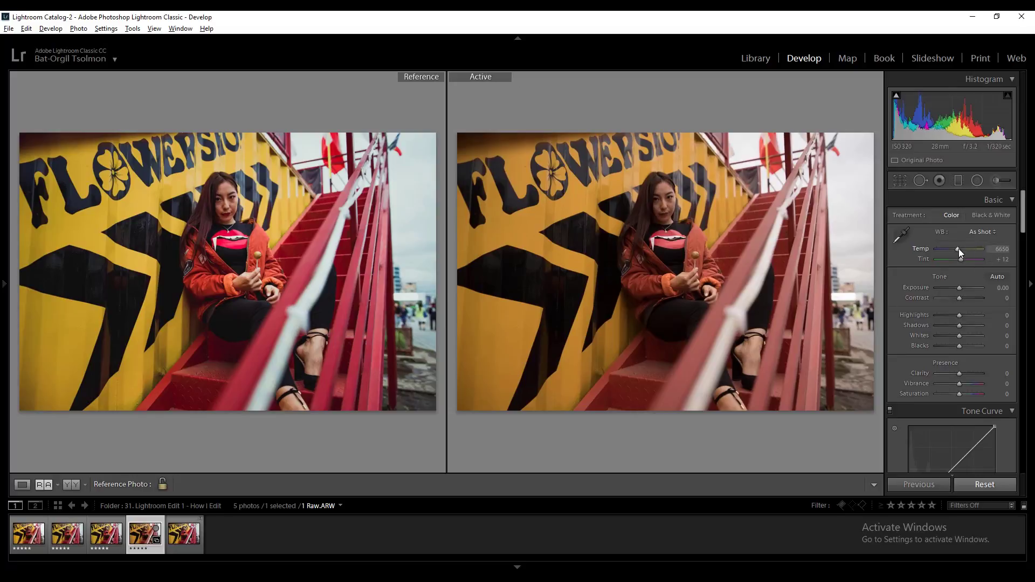
Set the RAW photo's white balance to Temp 5750 and Tint +14.
{"action": "left_click_drag", "start_coordinate": [958, 248], "coordinate": [951, 251]}
{"action": "left_click", "coordinate": [1002, 249]}
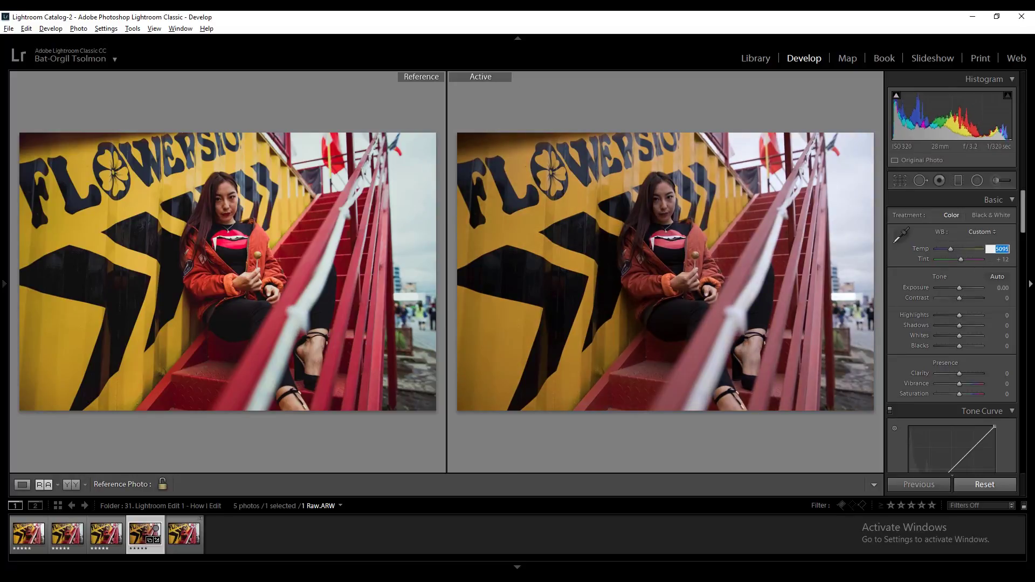
{"action": "type", "text": "5750"}
{"action": "key", "text": "Return"}
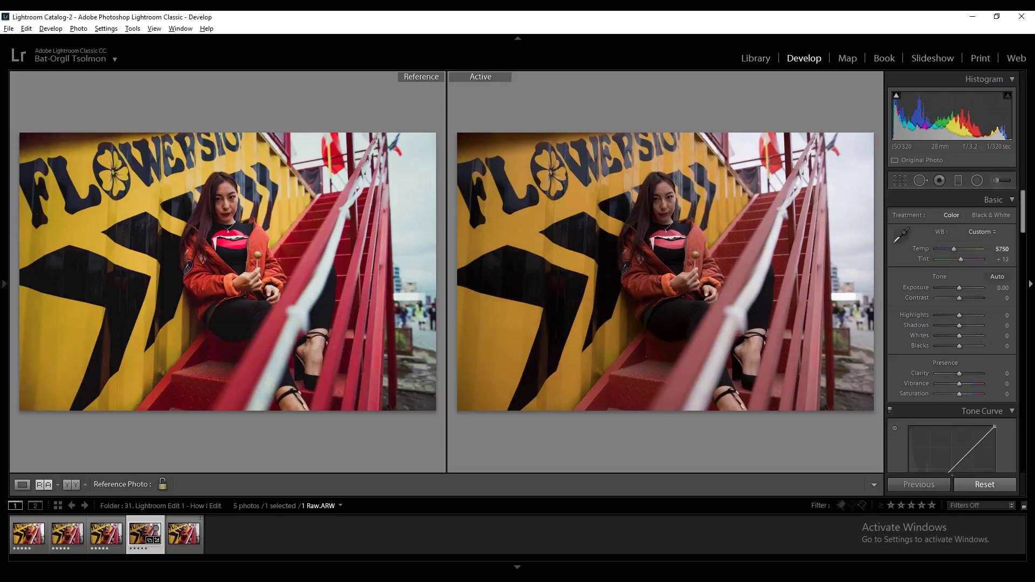
{"action": "left_click", "coordinate": [1003, 259]}
{"action": "type", "text": "14"}
{"action": "key", "text": "Return"}
{"action": "left_click", "coordinate": [996, 286]}
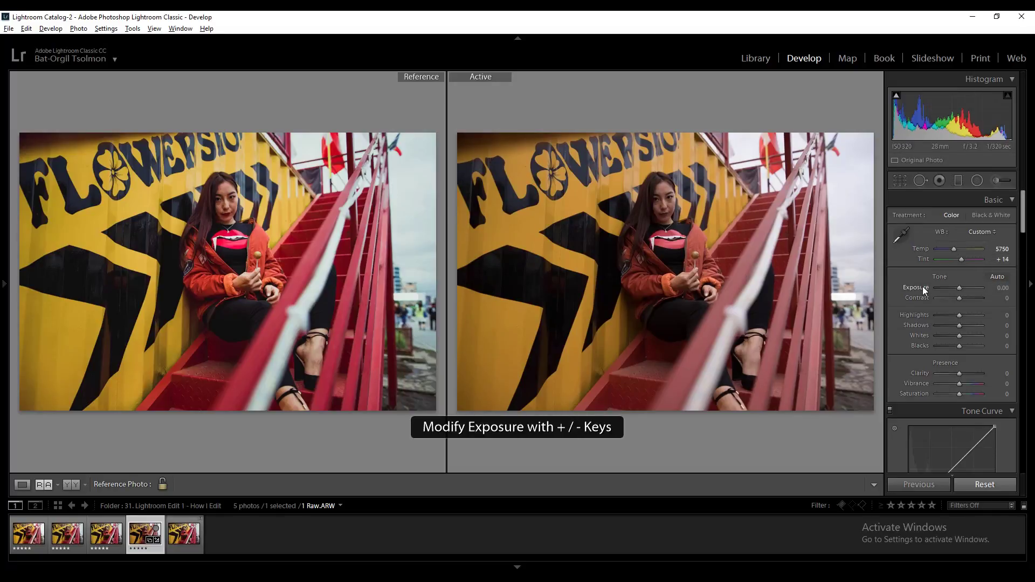
Set Exposure −0.20, Highlights +38, Shadows +24, Whites −7 and Blacks −10.
{"action": "scroll", "coordinate": [923, 286], "scroll_direction": "down", "scroll_amount": 2}
{"action": "scroll", "coordinate": [911, 254], "scroll_direction": "up", "scroll_amount": 2}
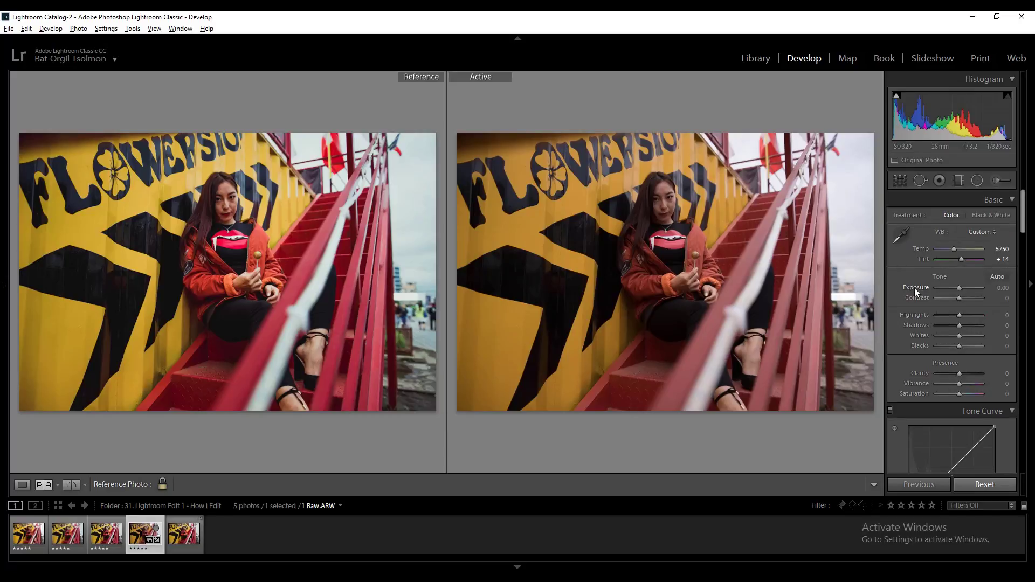
{"action": "key", "text": "Down"}
{"action": "key", "text": "Down"}
{"action": "key", "text": "Down"}
{"action": "key", "text": "Down"}
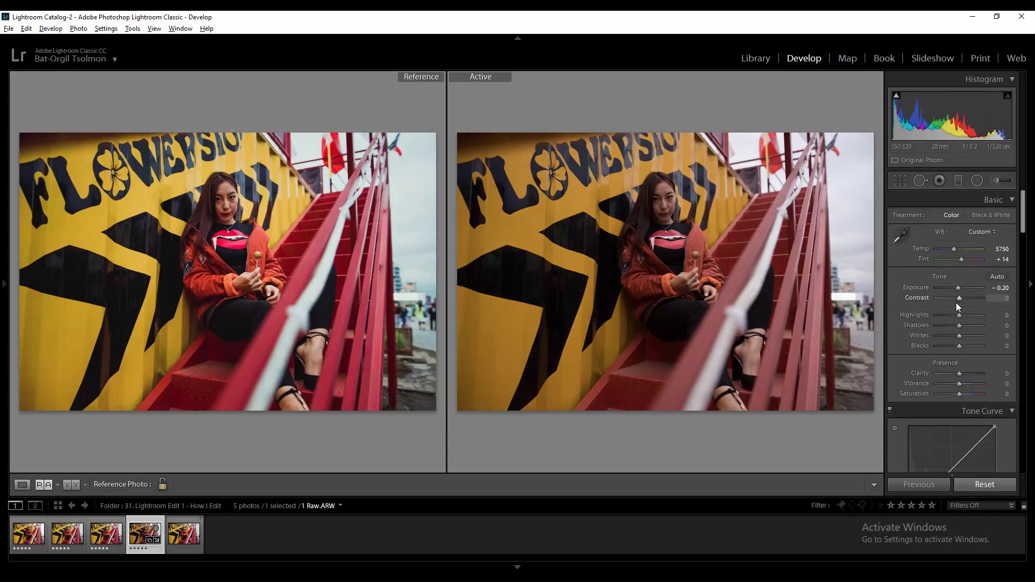
{"action": "left_click_drag", "start_coordinate": [959, 317], "coordinate": [965, 316]}
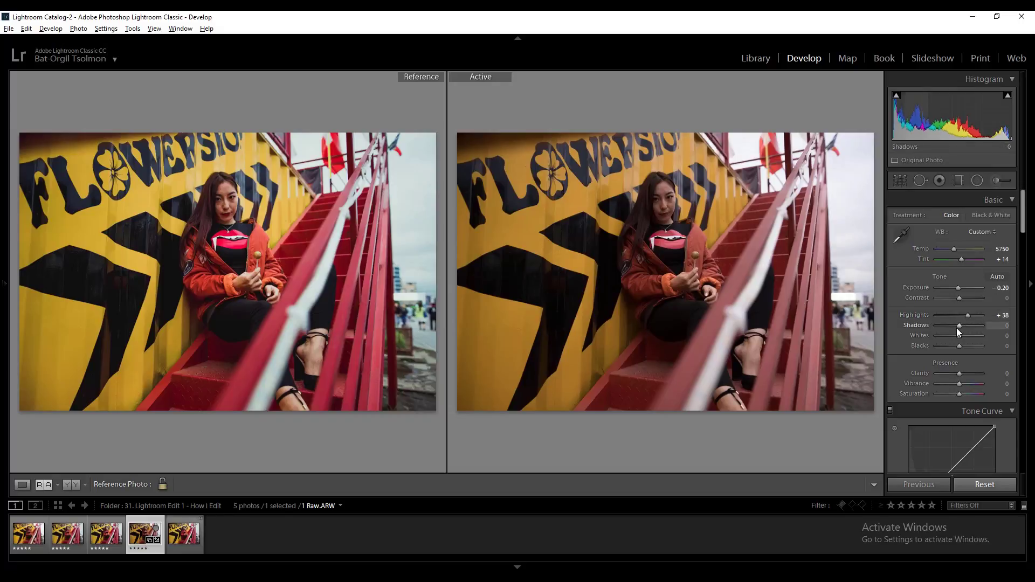
{"action": "left_click_drag", "start_coordinate": [959, 326], "coordinate": [965, 325]}
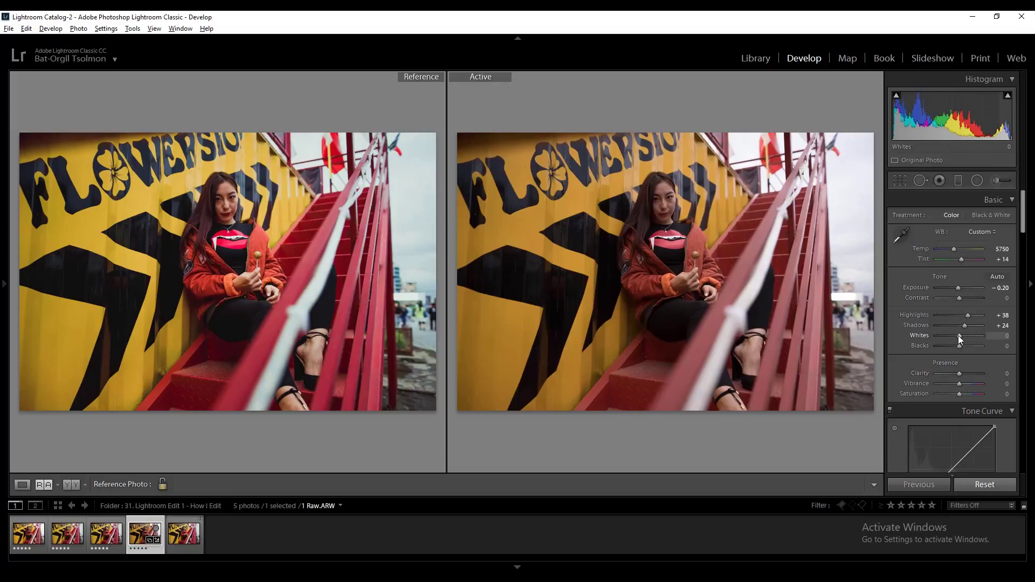
{"action": "left_click_drag", "start_coordinate": [958, 336], "coordinate": [956, 336]}
{"action": "left_click_drag", "start_coordinate": [955, 337], "coordinate": [954, 347]}
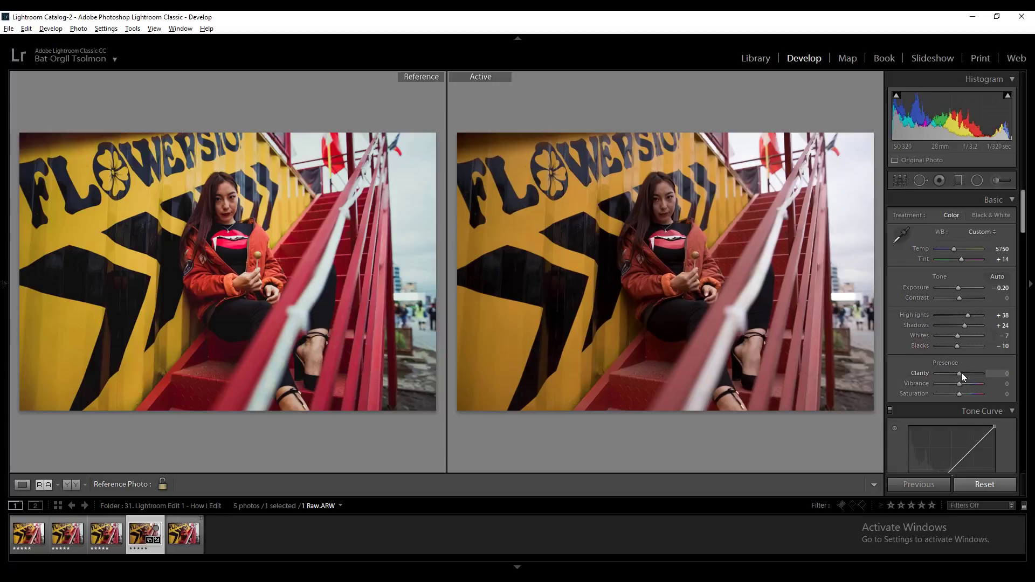
Set Clarity to +8 and Vibrance to +17.
{"action": "left_click_drag", "start_coordinate": [962, 373], "coordinate": [961, 375]}
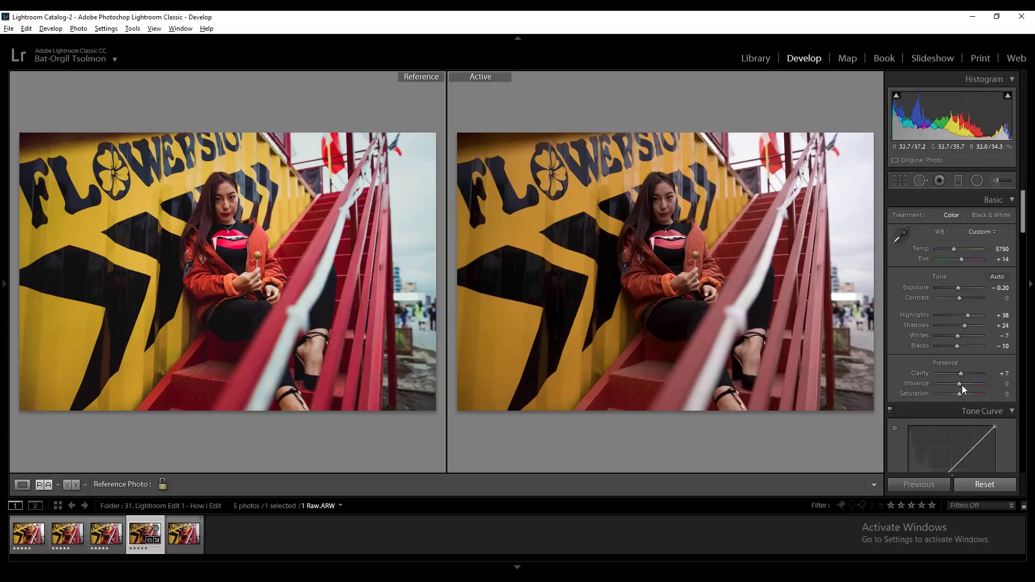
{"action": "left_click", "coordinate": [998, 373]}
{"action": "type", "text": "8"}
{"action": "key", "text": "Return"}
{"action": "left_click", "coordinate": [1002, 386]}
{"action": "type", "text": "17"}
{"action": "key", "text": "Return"}
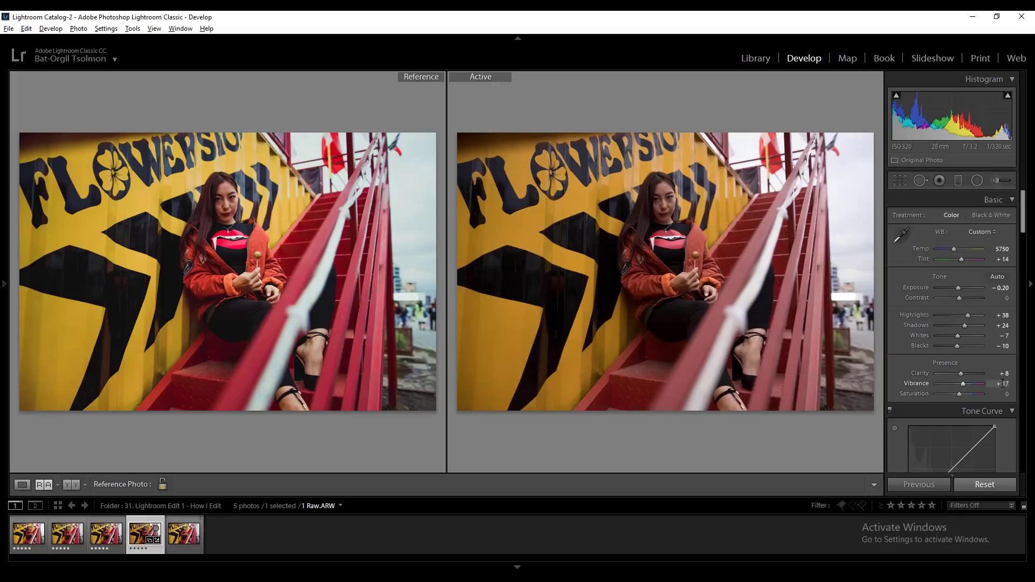
{"action": "scroll", "coordinate": [905, 399], "scroll_direction": "down", "scroll_amount": 3}
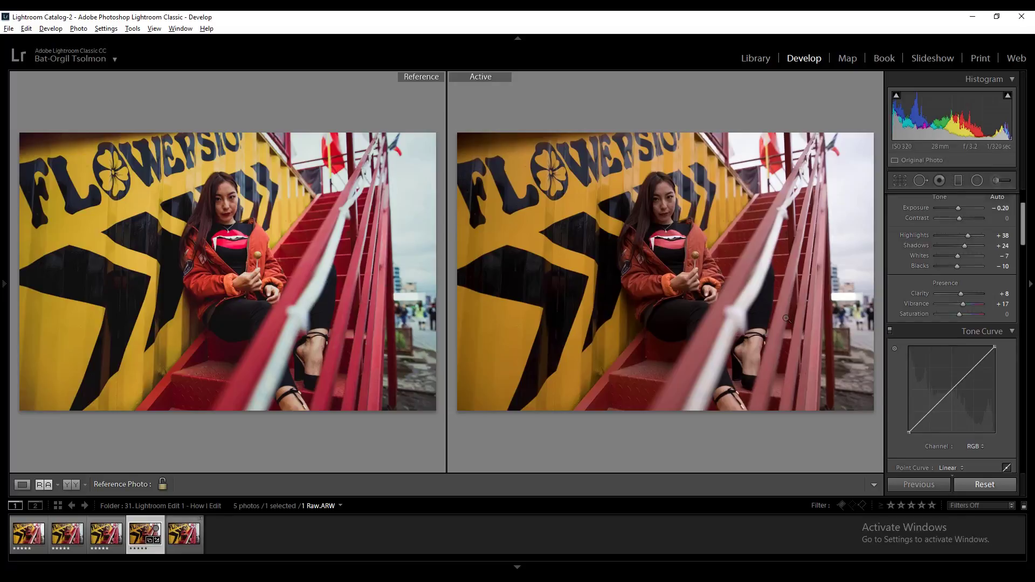
Add upper and middle points to the RGB curve and raise them to brighten midtones and highlights.
{"action": "left_click", "coordinate": [973, 368]}
{"action": "left_click", "coordinate": [951, 389]}
{"action": "left_click_drag", "start_coordinate": [972, 366], "coordinate": [970, 370]}
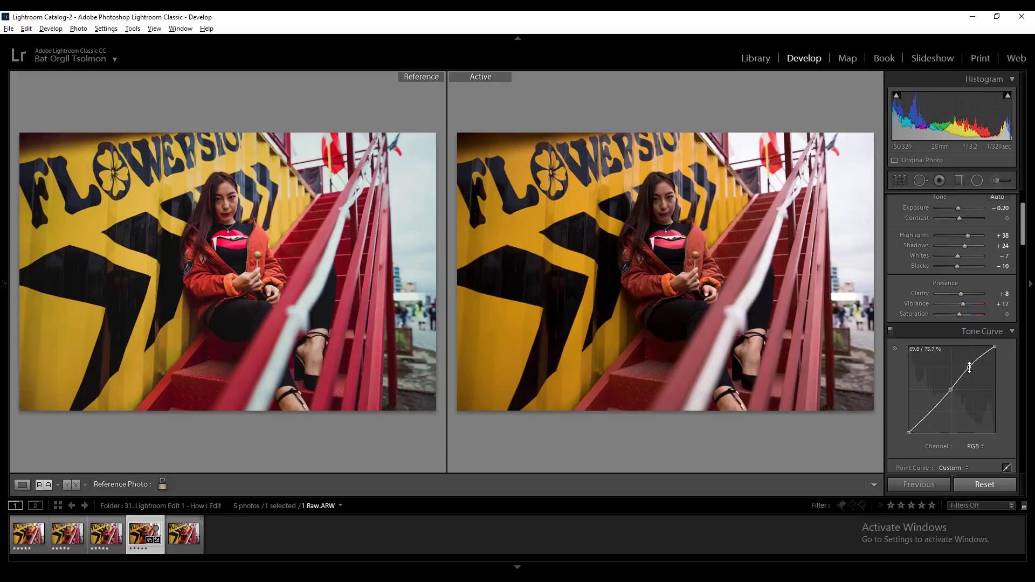
{"action": "left_click_drag", "start_coordinate": [951, 389], "coordinate": [972, 365]}
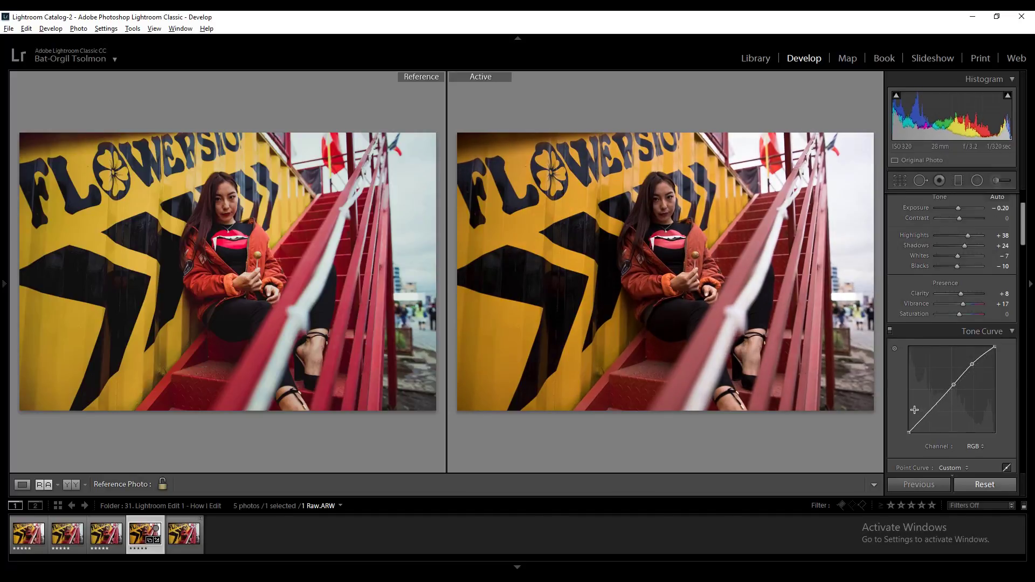
{"action": "scroll", "coordinate": [915, 412], "scroll_direction": "down", "scroll_amount": 2}
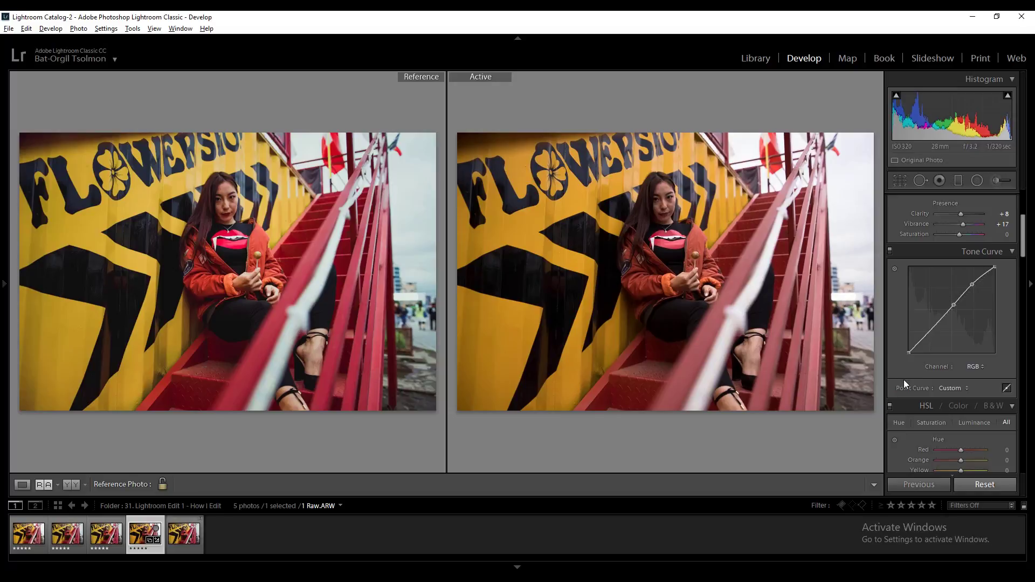
Set HSL hues to Red −5, Orange −13 and Yellow +13.
{"action": "scroll", "coordinate": [903, 379], "scroll_direction": "down", "scroll_amount": 2}
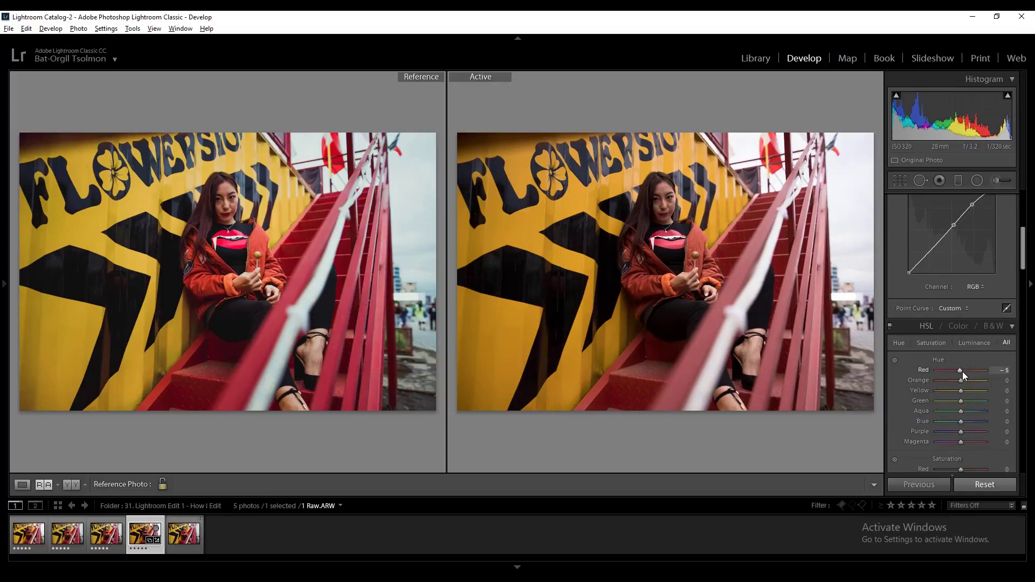
{"action": "left_click_drag", "start_coordinate": [961, 381], "coordinate": [960, 383]}
{"action": "left_click", "coordinate": [1003, 381]}
{"action": "type", "text": "-13"}
{"action": "key", "text": "Return"}
{"action": "left_click", "coordinate": [1006, 392]}
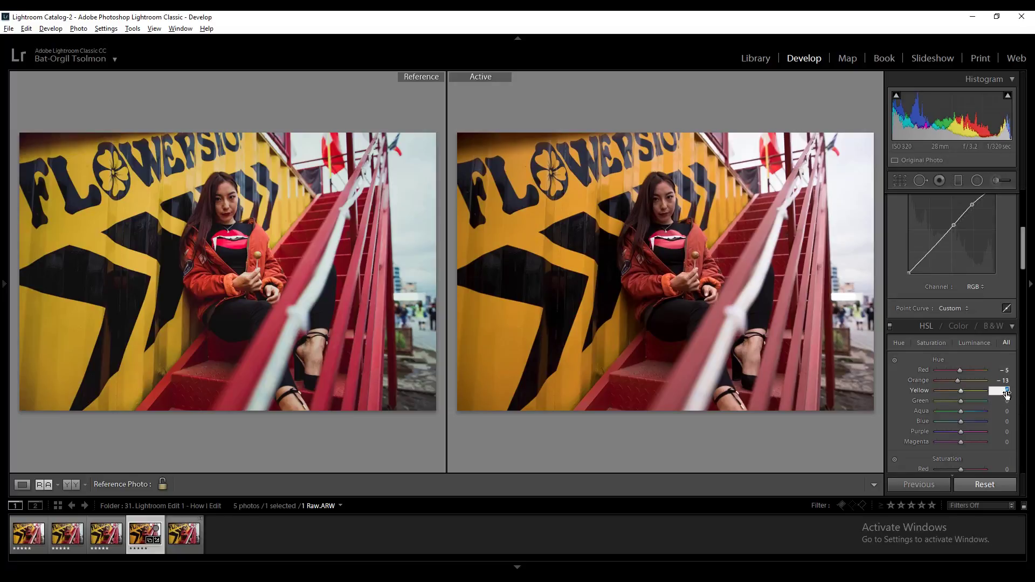
{"action": "type", "text": "13"}
{"action": "key", "text": "Return"}
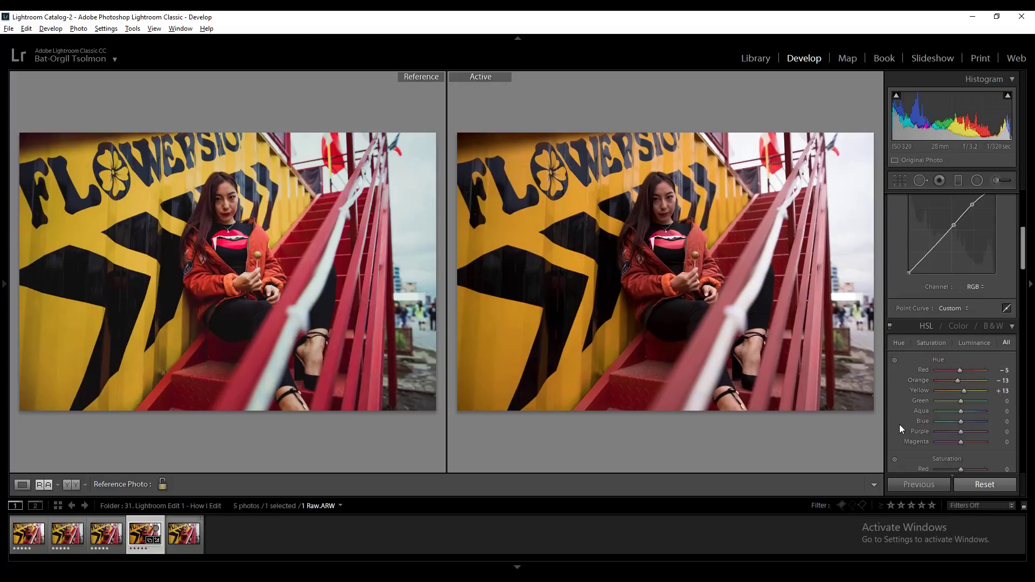
Set HSL saturation to Red +33, Orange +21 and Yellow +31.
{"action": "scroll", "coordinate": [899, 430], "scroll_direction": "down", "scroll_amount": 3}
{"action": "left_click", "coordinate": [1006, 389]}
{"action": "type", "text": "33"}
{"action": "key", "text": "Return"}
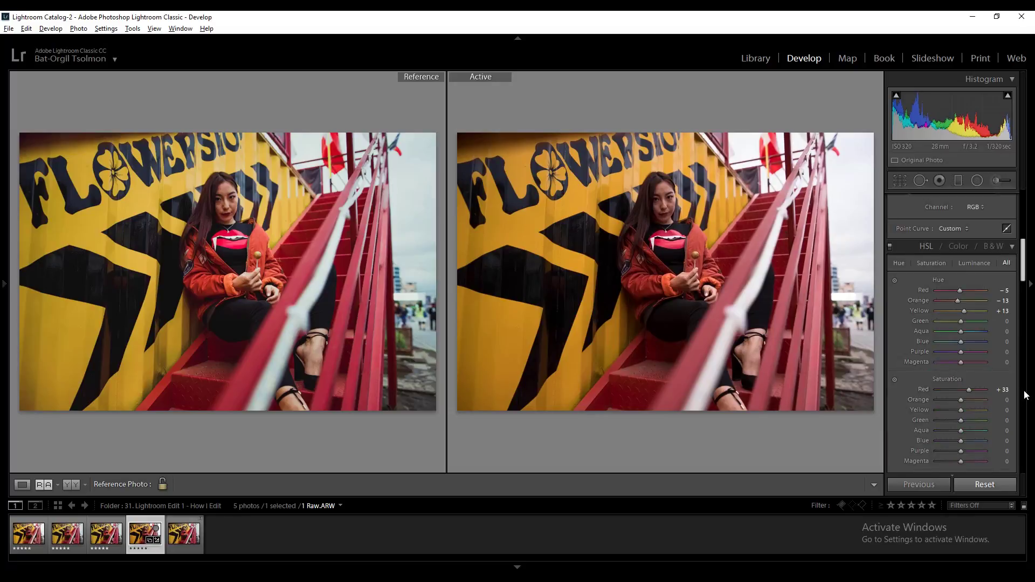
{"action": "left_click", "coordinate": [1005, 399]}
{"action": "type", "text": "21"}
{"action": "key", "text": "Return"}
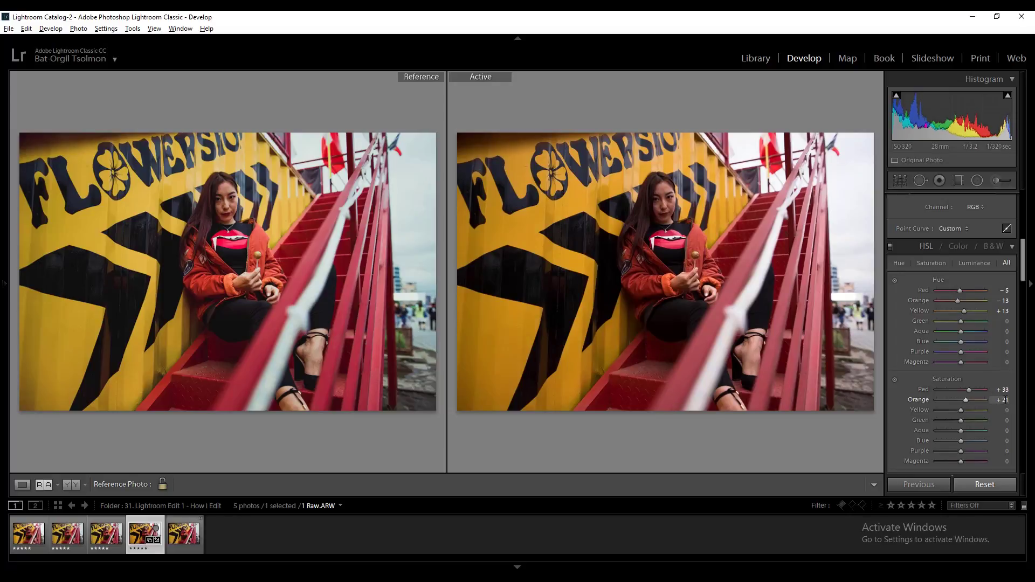
{"action": "left_click", "coordinate": [991, 410]}
{"action": "type", "text": "31"}
{"action": "key", "text": "Return"}
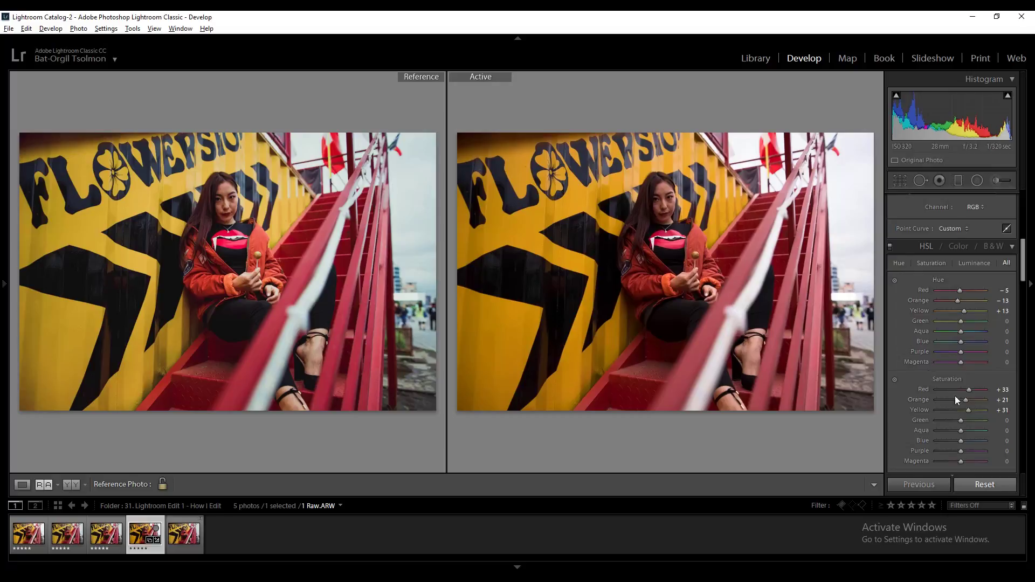
Set HSL luminance to Orange +31 and Yellow +18.
{"action": "scroll", "coordinate": [932, 415], "scroll_direction": "down", "scroll_amount": 5}
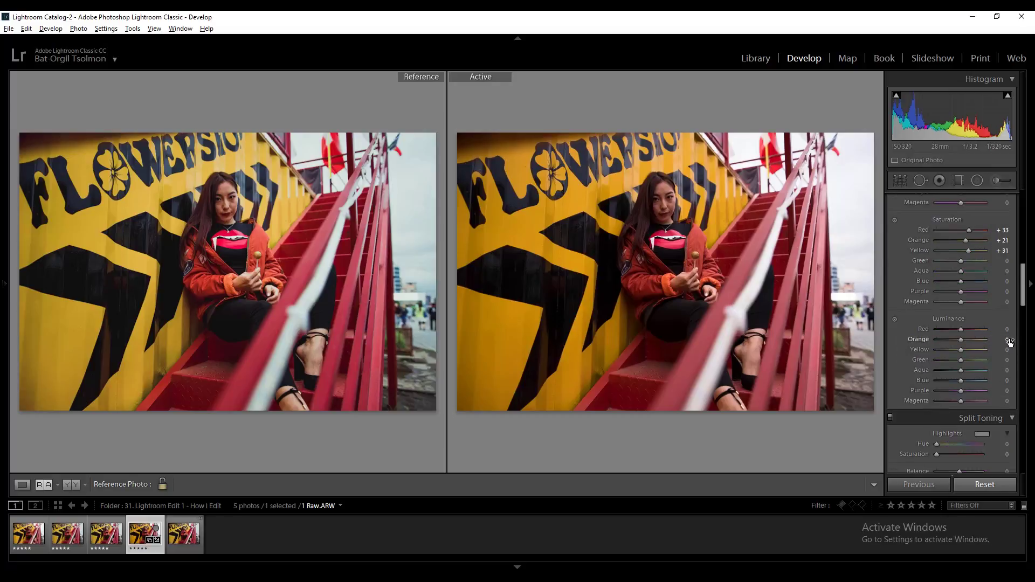
{"action": "left_click", "coordinate": [1008, 341]}
{"action": "type", "text": "31"}
{"action": "key", "text": "Return"}
{"action": "left_click", "coordinate": [1006, 350]}
{"action": "type", "text": "18"}
{"action": "key", "text": "Return"}
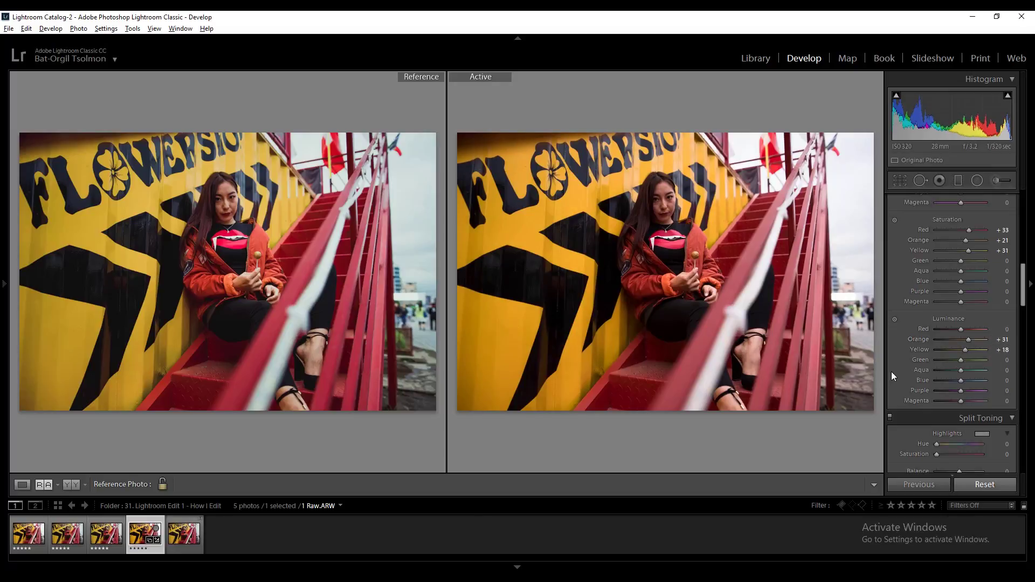
{"action": "scroll", "coordinate": [892, 372], "scroll_direction": "down", "scroll_amount": 3}
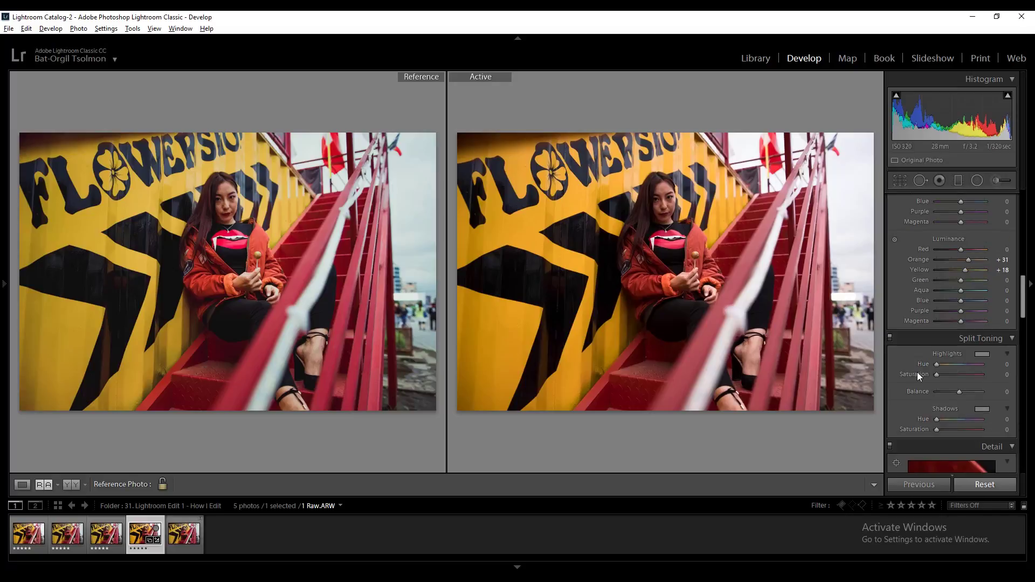
Give split-toning highlights saturation 10 and hue 141.
{"action": "key", "text": "Up"}
{"action": "key", "text": "Up"}
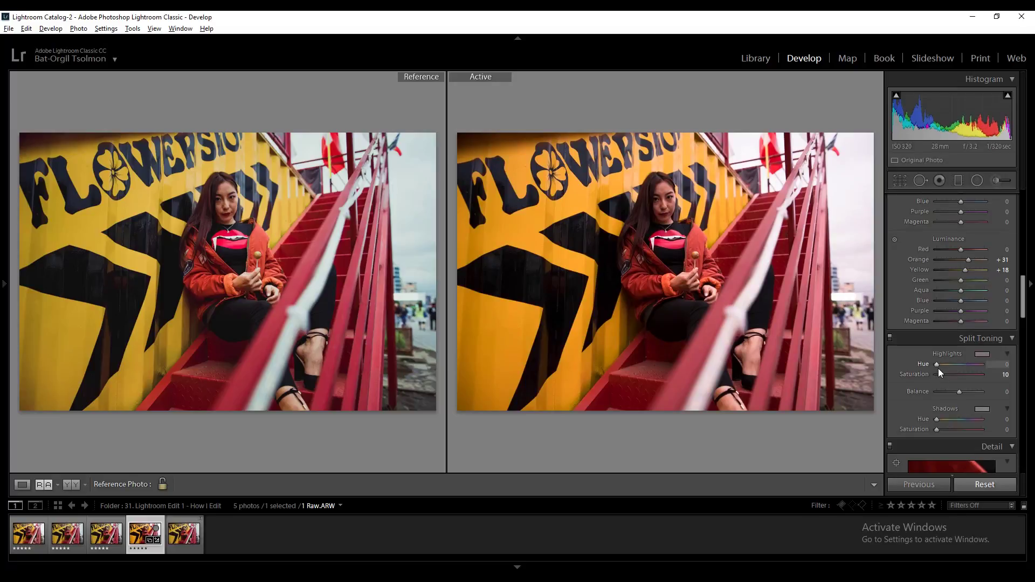
{"action": "left_click", "coordinate": [987, 365]}
{"action": "type", "text": "141"}
{"action": "key", "text": "Return"}
{"action": "scroll", "coordinate": [927, 395], "scroll_direction": "down", "scroll_amount": 10}
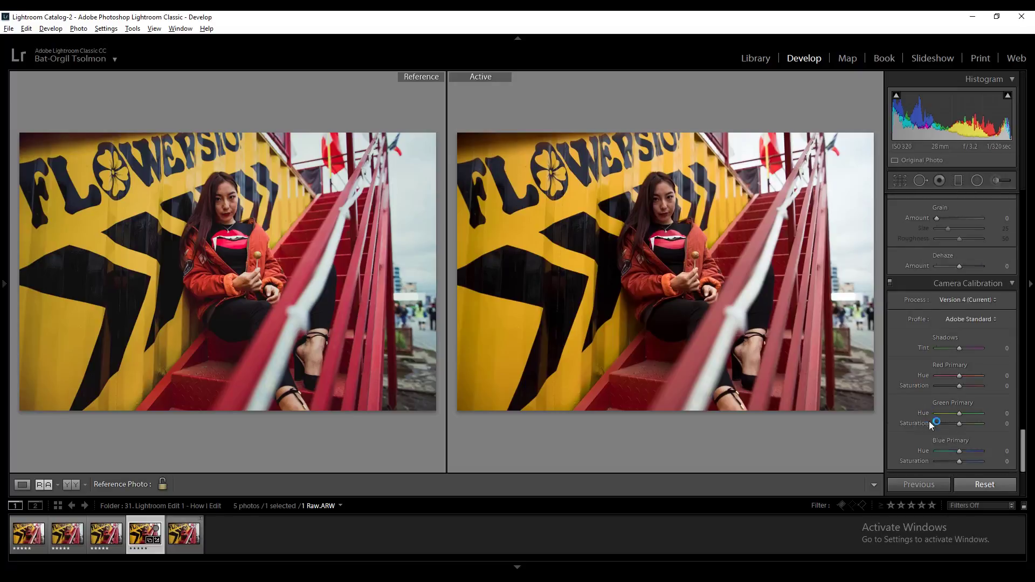
Set Camera Calibration Red Primary Saturation to +24.
{"action": "left_click", "coordinate": [971, 386]}
{"action": "left_click", "coordinate": [966, 387]}
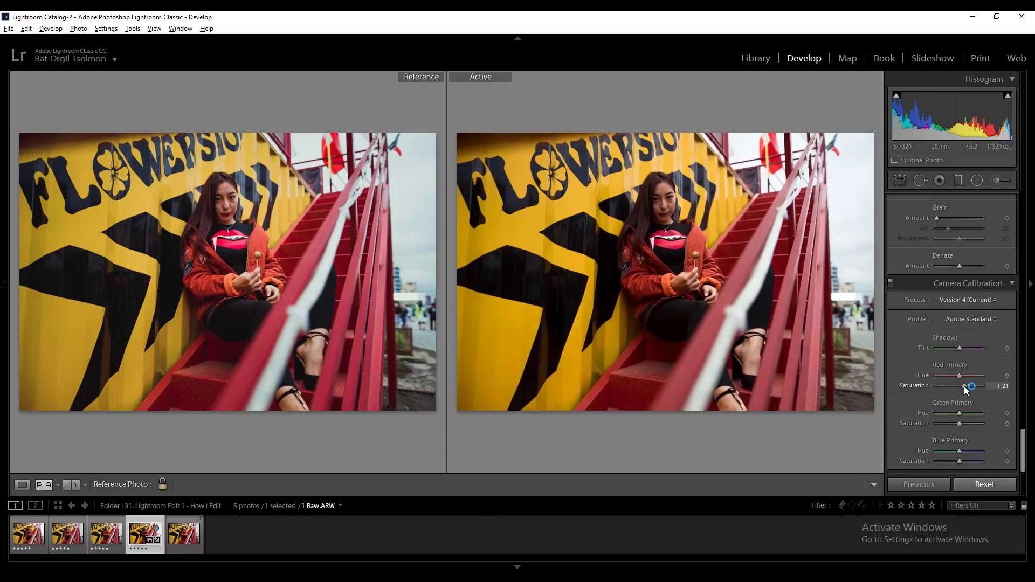
{"action": "left_click_drag", "start_coordinate": [964, 386], "coordinate": [966, 386]}
{"action": "left_click", "coordinate": [998, 386]}
{"action": "type", "text": "24"}
{"action": "key", "text": "Return"}
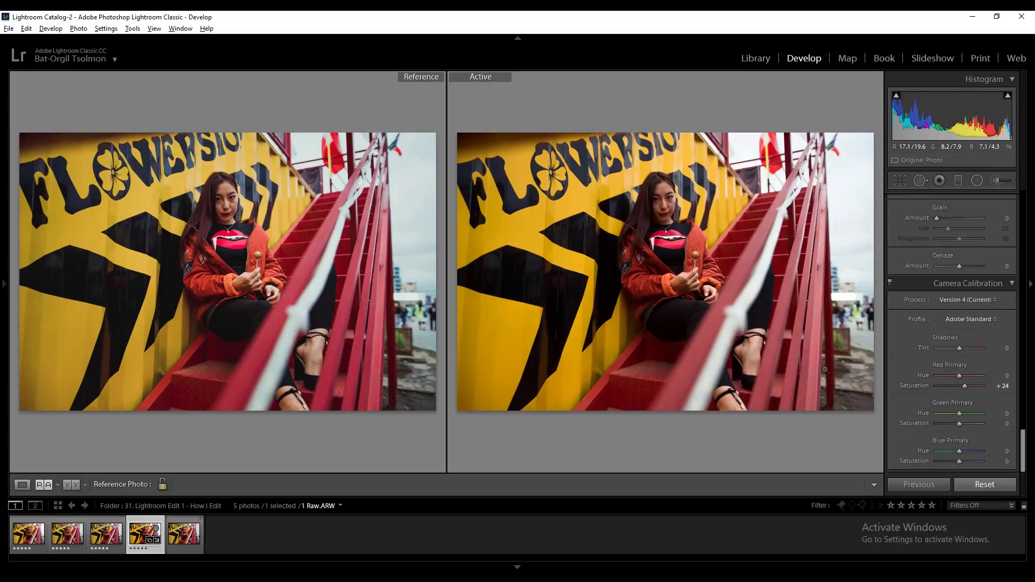
Try undo/redo and a Reset of the develop settings, then undo the reset to keep the edits.
{"action": "key", "text": "ctrl+z"}
{"action": "key", "text": "ctrl+y"}
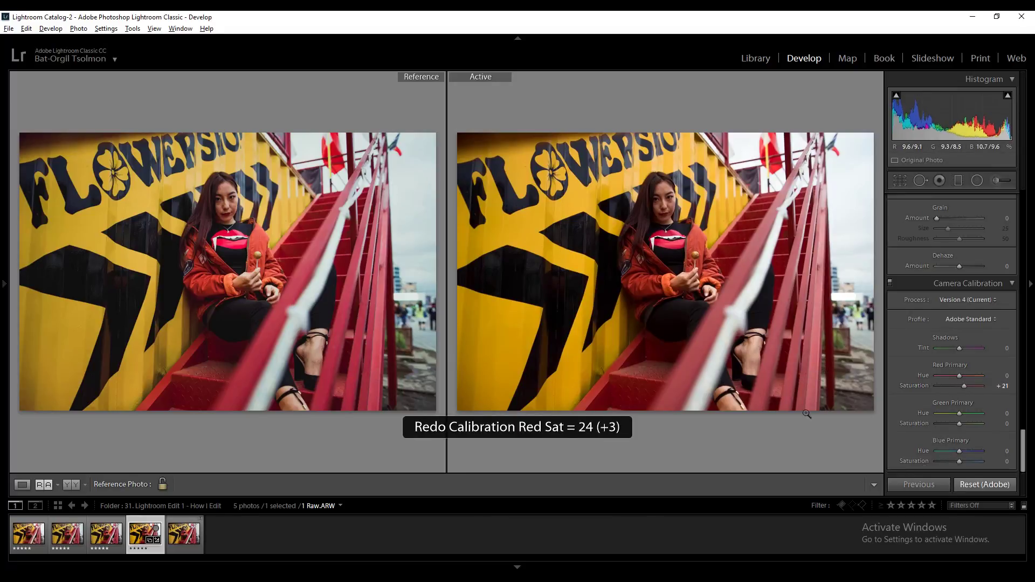
{"action": "left_click", "coordinate": [964, 485]}
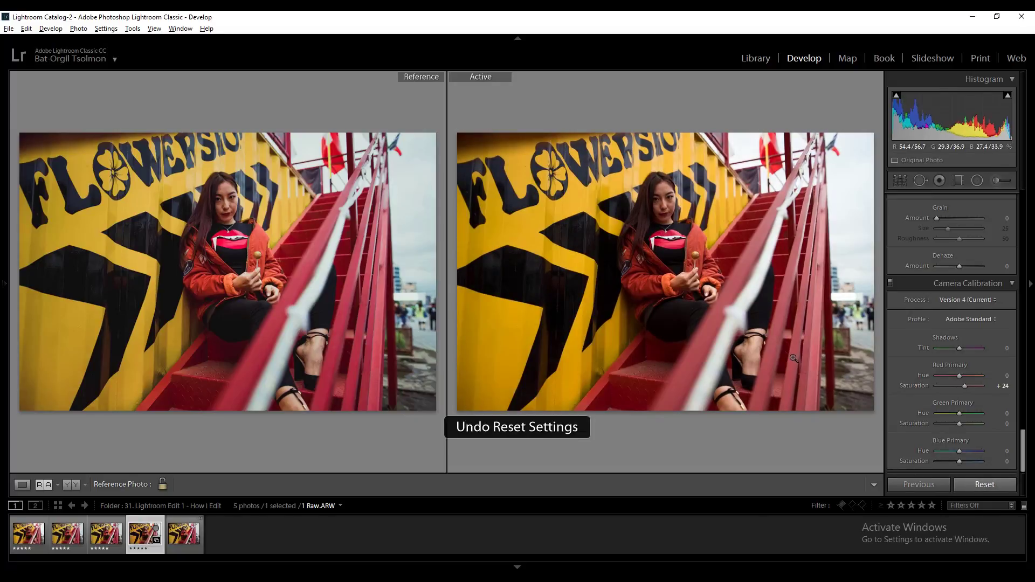
{"action": "left_click", "coordinate": [974, 484]}
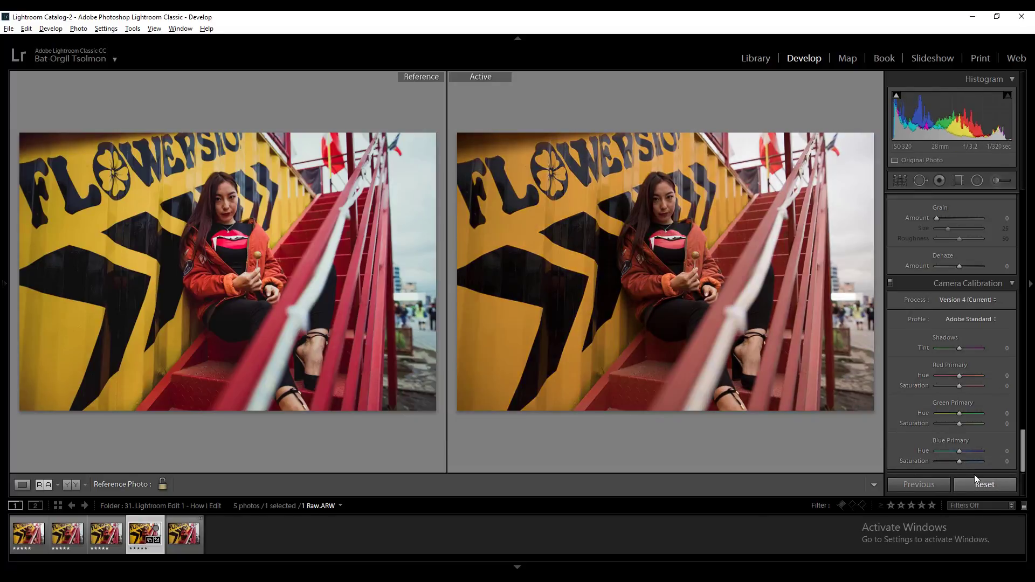
{"action": "key", "text": "ctrl+z"}
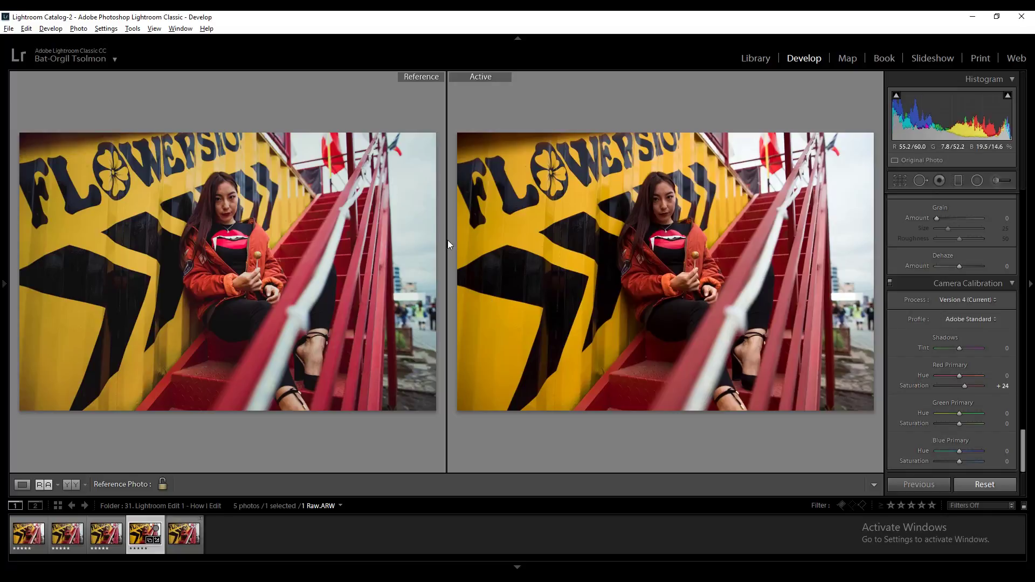
Export the photo as a JPEG, choosing a newly created folder as the destination.
{"action": "left_click", "coordinate": [8, 29]}
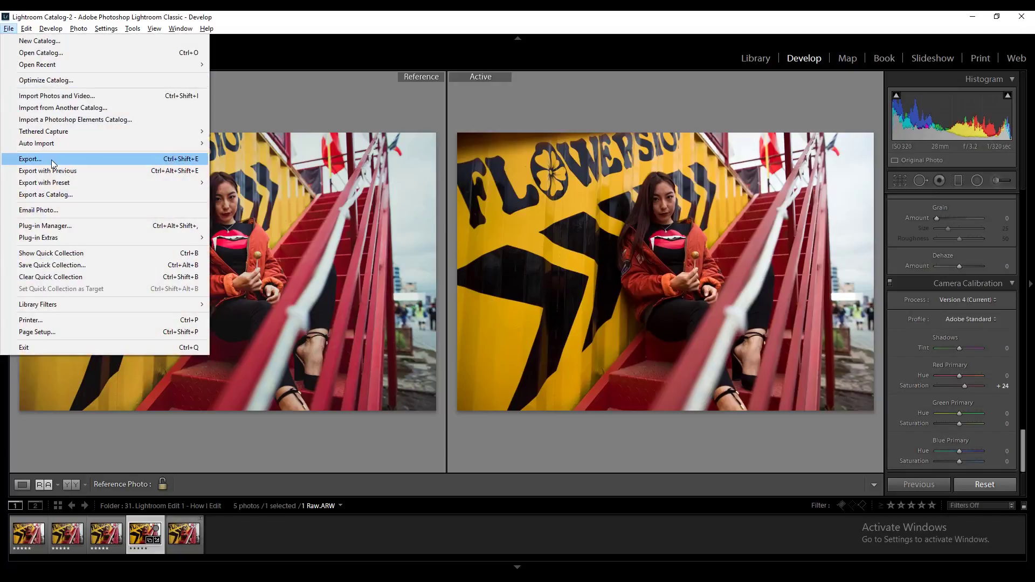
{"action": "left_click", "coordinate": [52, 162]}
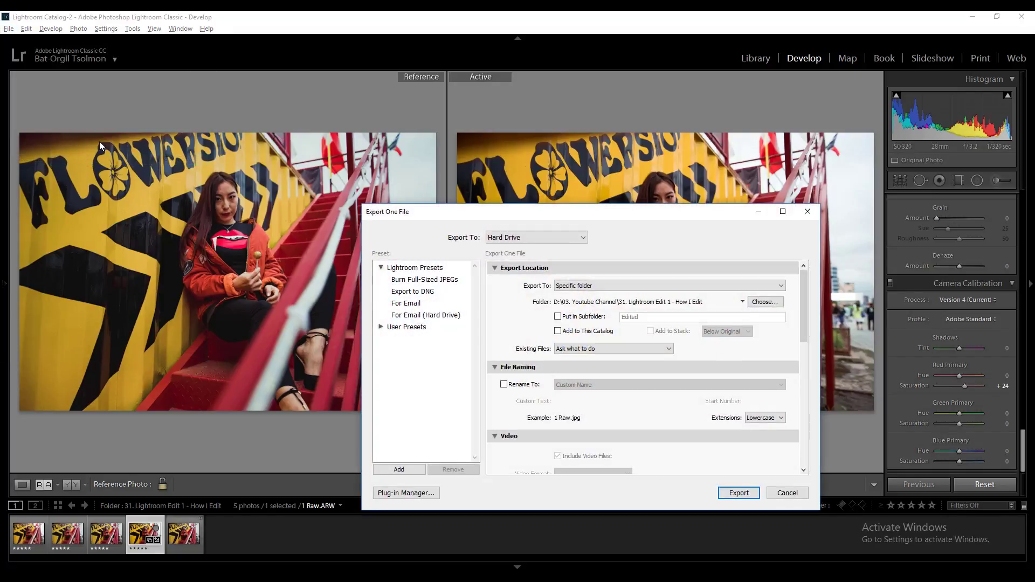
{"action": "left_click", "coordinate": [764, 301]}
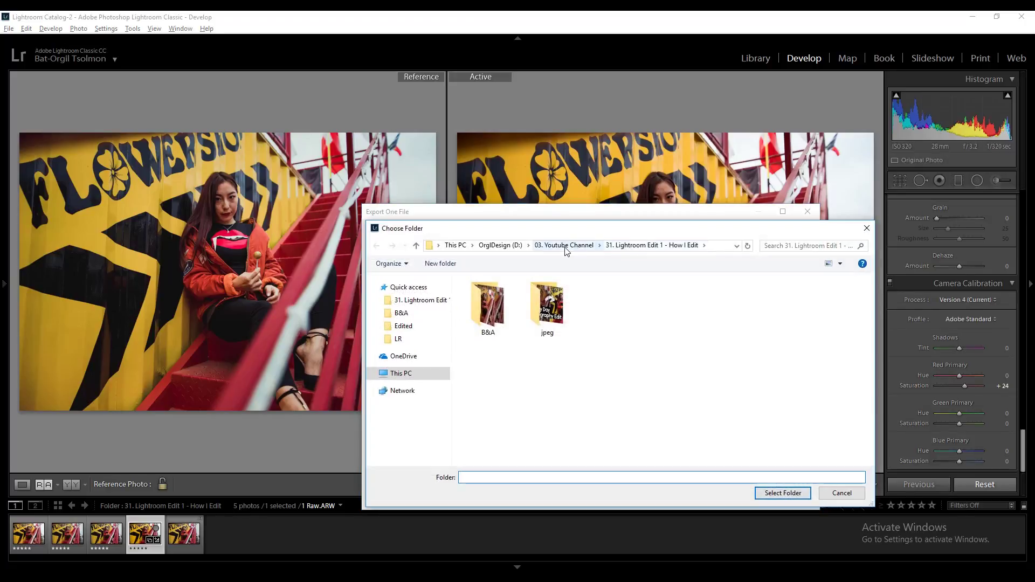
{"action": "left_click", "coordinate": [441, 263]}
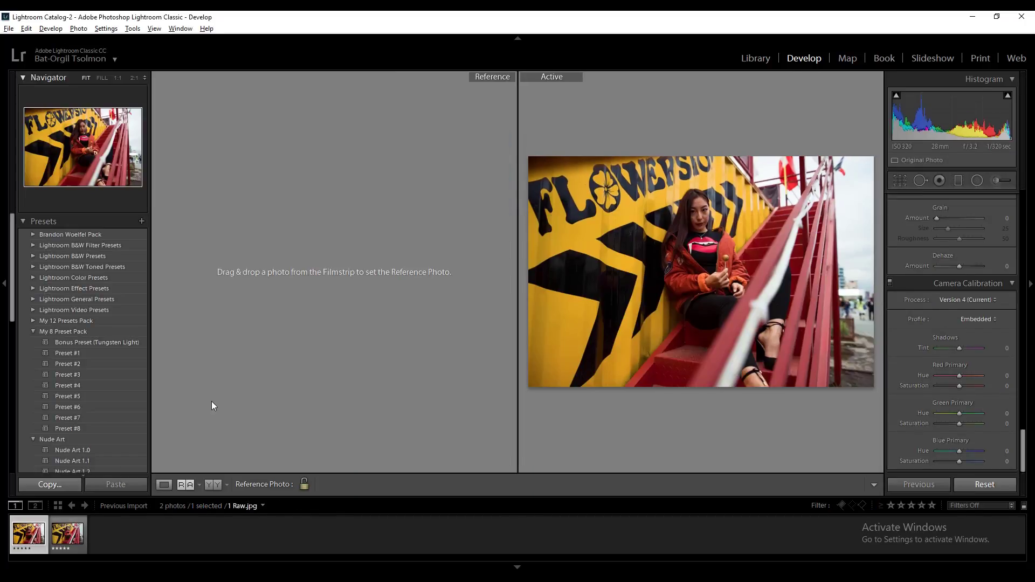
Set the second photo as reference and return to the Reference/Active view after trying Loupe and Before/After.
{"action": "right_click", "coordinate": [67, 542]}
{"action": "left_click", "coordinate": [134, 223]}
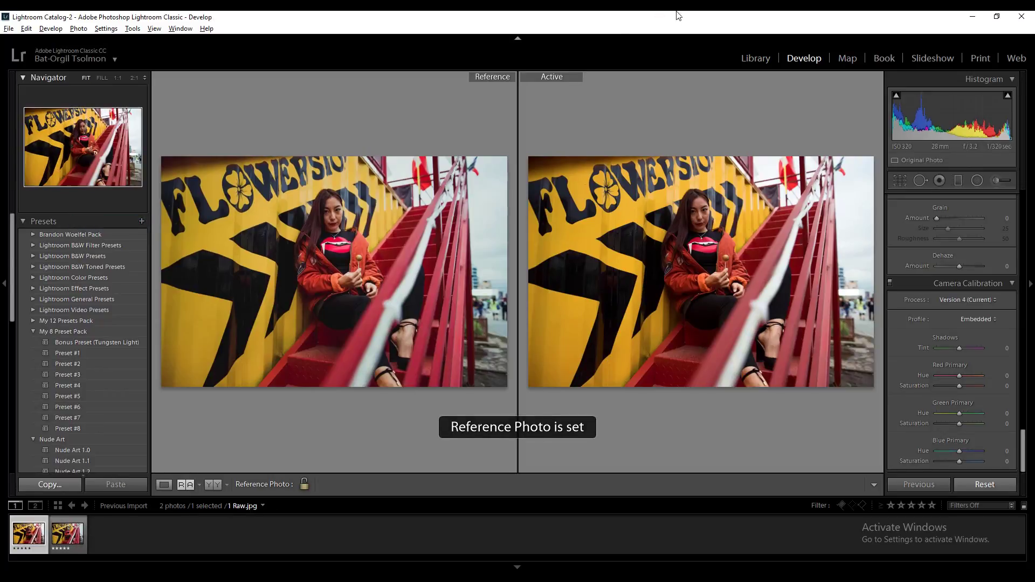
{"action": "left_click", "coordinate": [164, 484]}
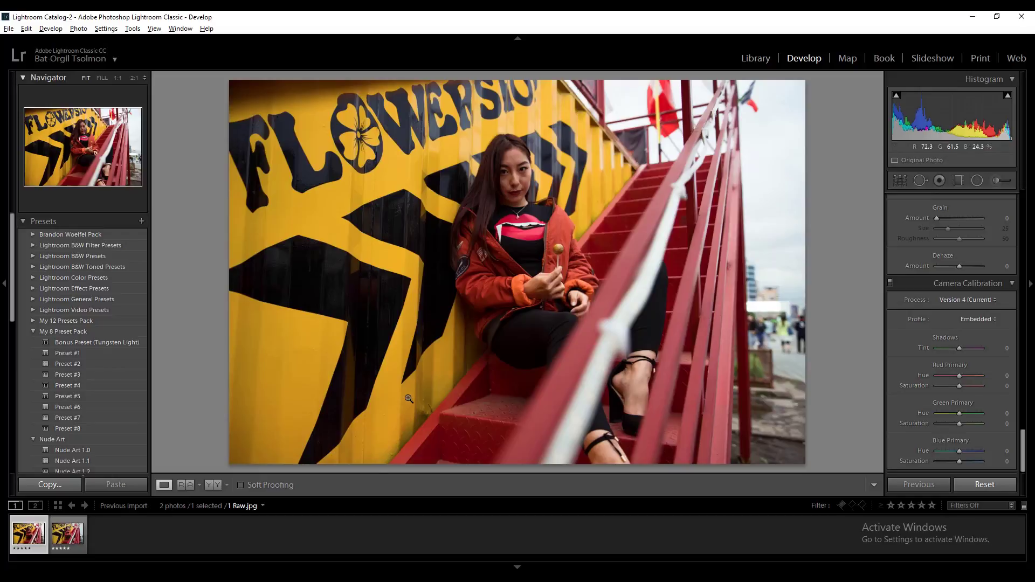
{"action": "left_click", "coordinate": [213, 484]}
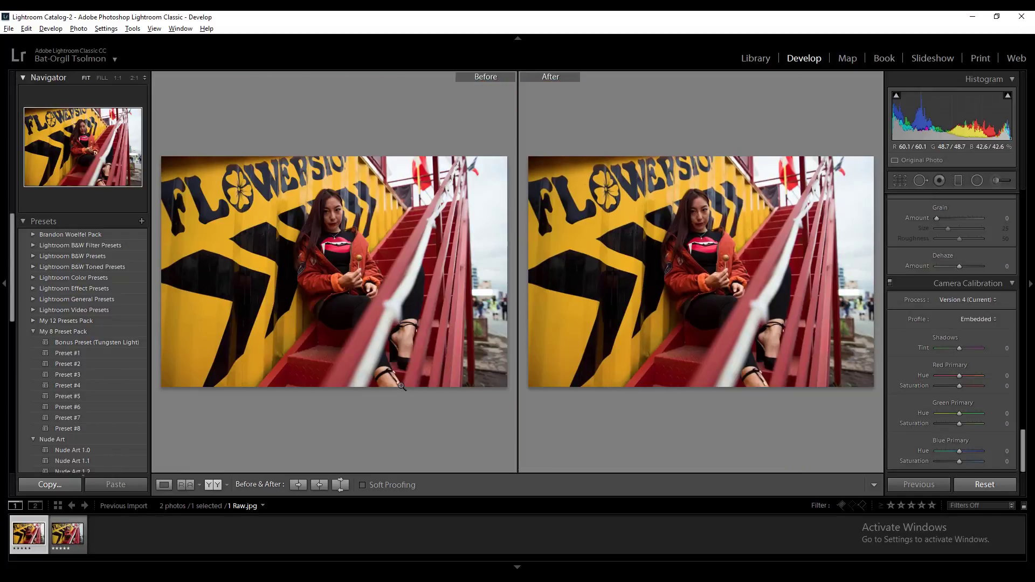
{"action": "left_click", "coordinate": [164, 484]}
{"action": "left_click", "coordinate": [185, 484]}
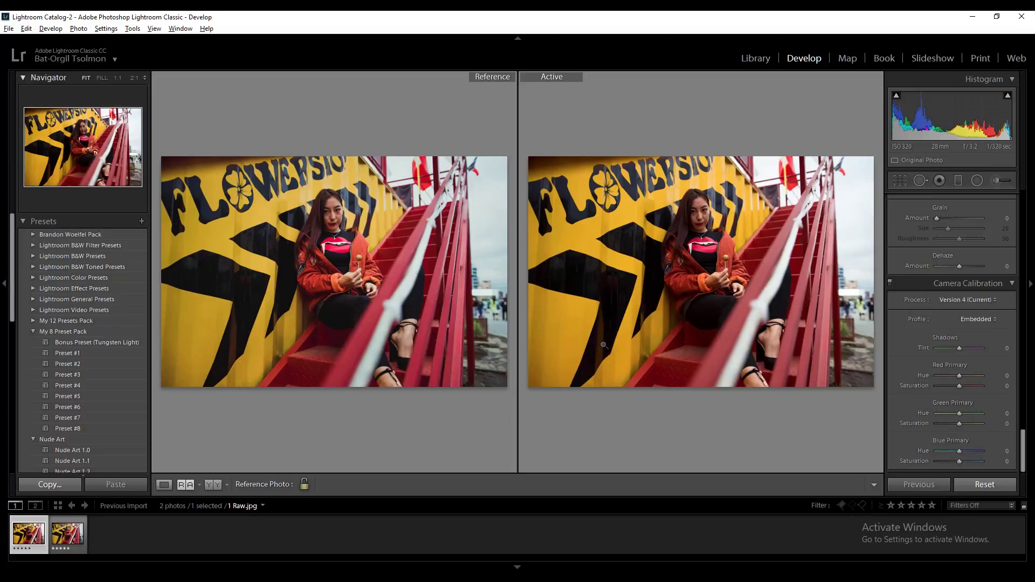
Hide the left panel and bring the Basic panel's white balance Temp field into view.
{"action": "left_click", "coordinate": [4, 347]}
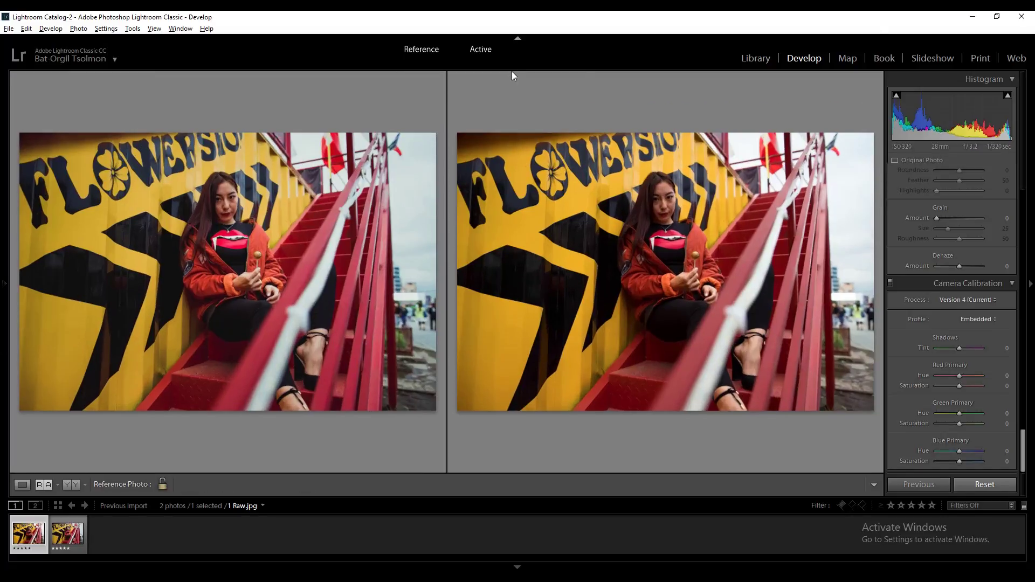
{"action": "scroll", "coordinate": [921, 374], "scroll_direction": "up", "scroll_amount": 5}
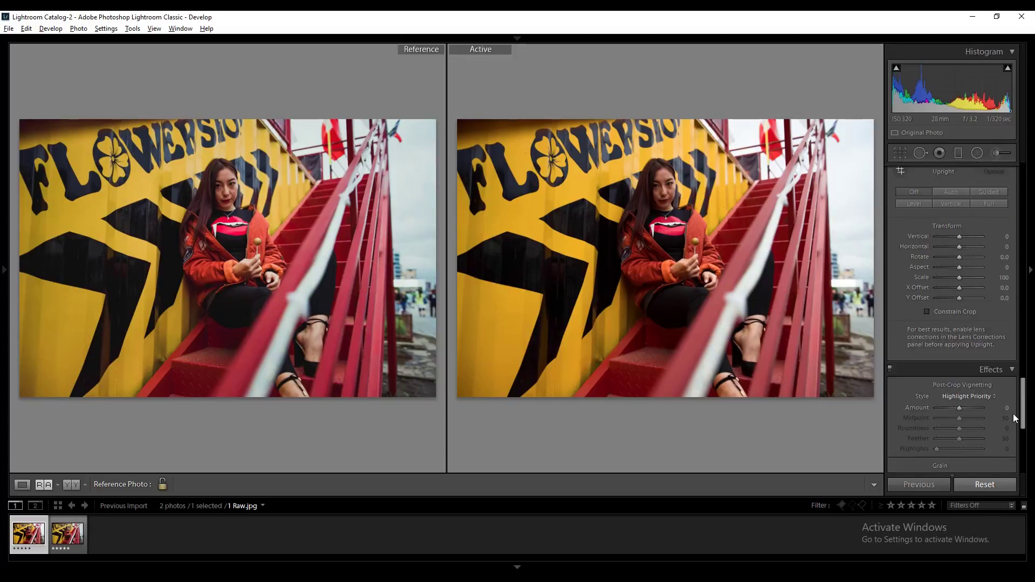
{"action": "left_click_drag", "start_coordinate": [1024, 379], "coordinate": [1017, 184]}
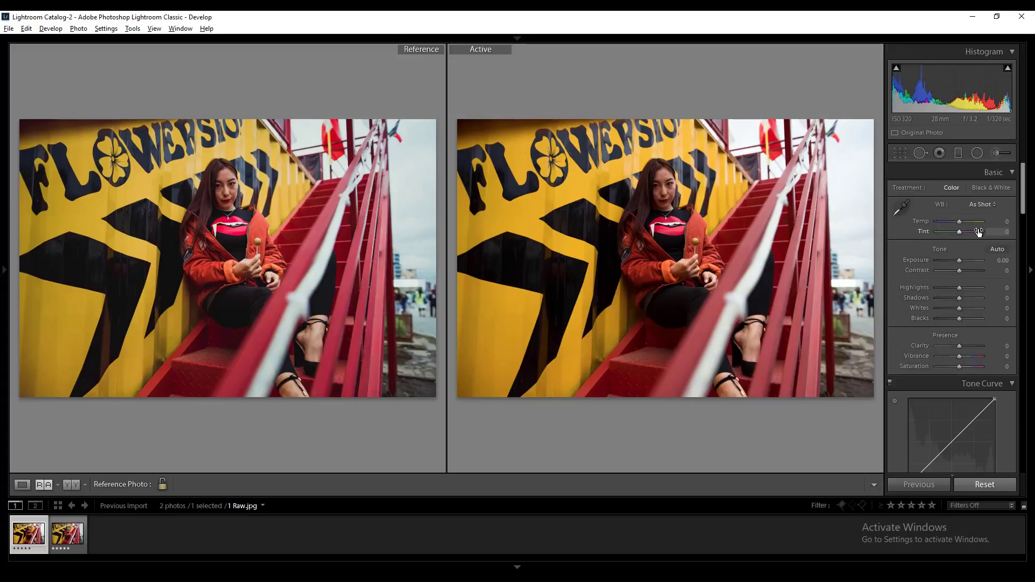
{"action": "left_click", "coordinate": [1006, 222]}
Set Temp to −5, Exposure to +0.20 and Contrast to +20.
{"action": "type", "text": "-5"}
{"action": "key", "text": "Return"}
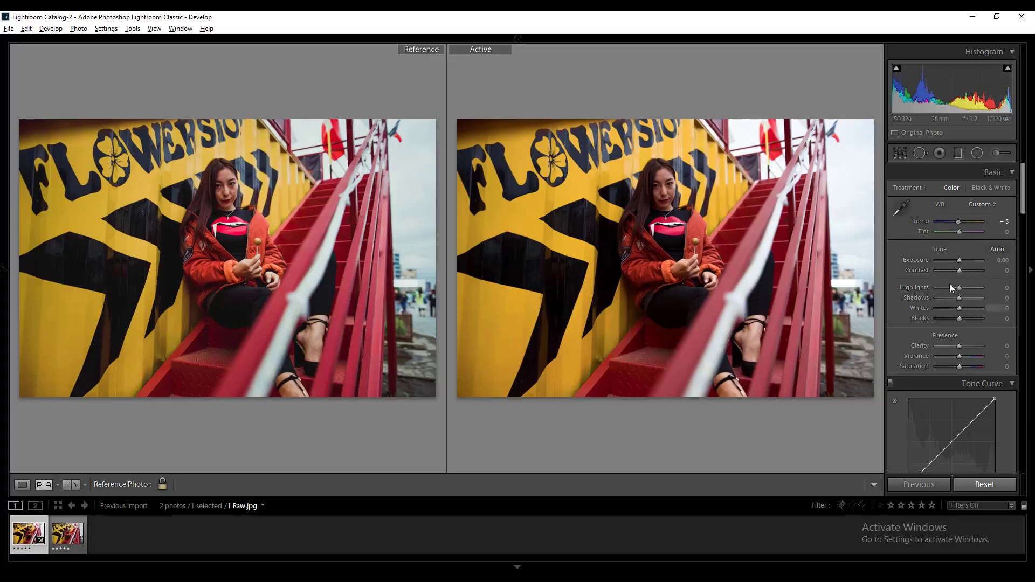
{"action": "key", "text": "Up"}
{"action": "key", "text": "Up"}
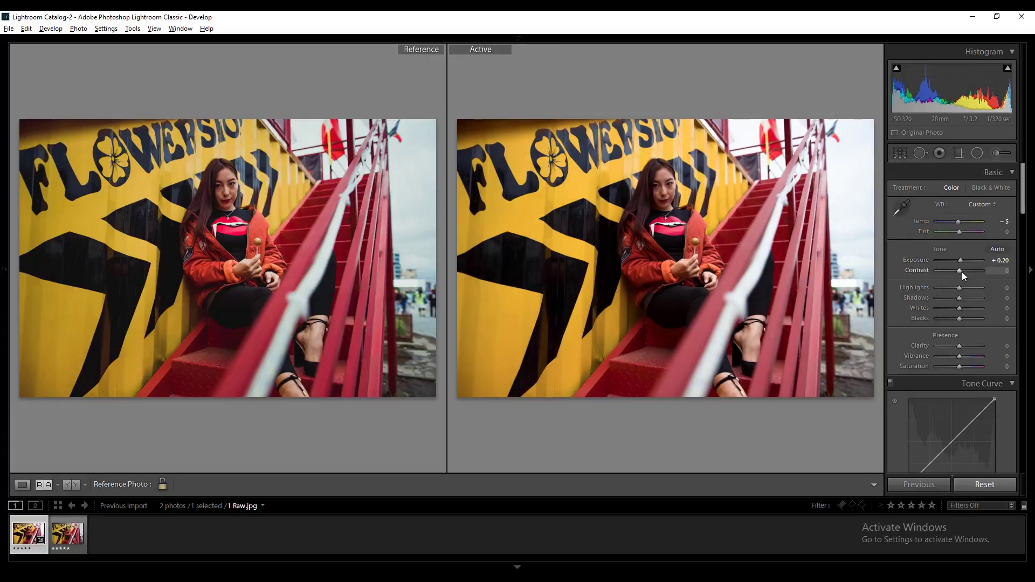
{"action": "key", "text": "Up"}
{"action": "key", "text": "Up"}
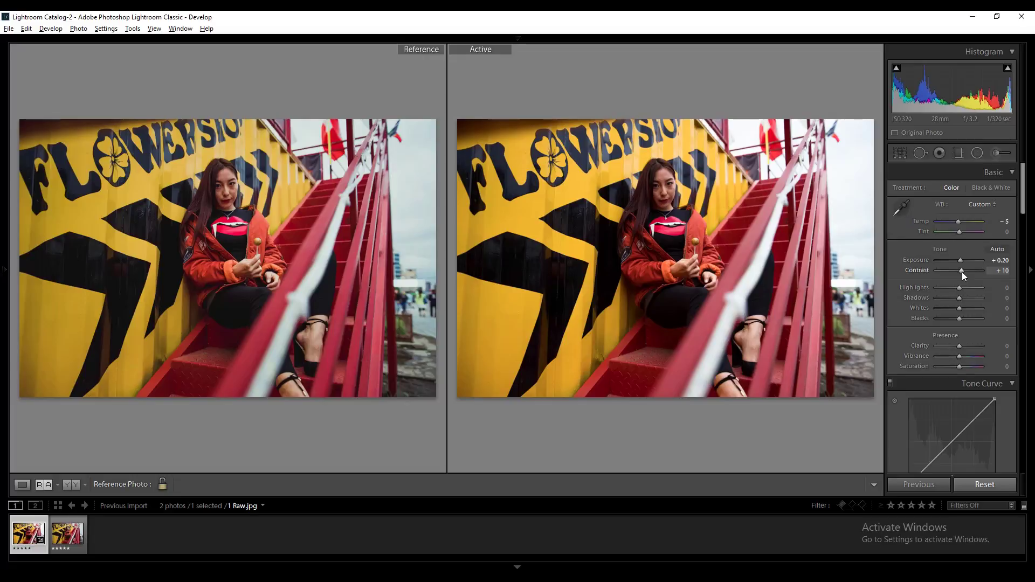
{"action": "key", "text": "Up"}
{"action": "key", "text": "Up"}
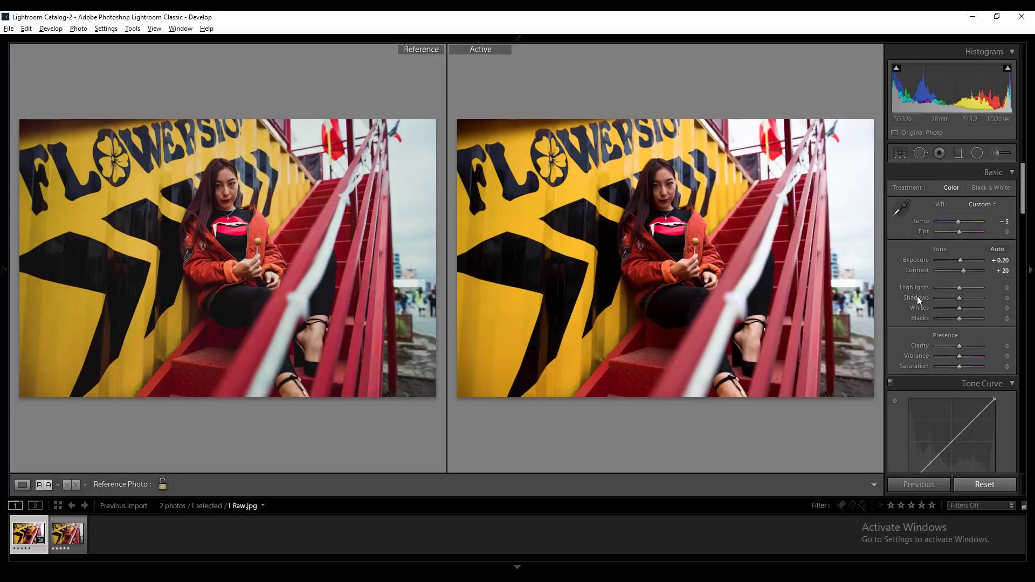
Pull Highlights down to about −40, darken the Blacks and set Whites to −60.
{"action": "left_click", "coordinate": [946, 287]}
{"action": "left_click_drag", "start_coordinate": [946, 287], "coordinate": [972, 296]}
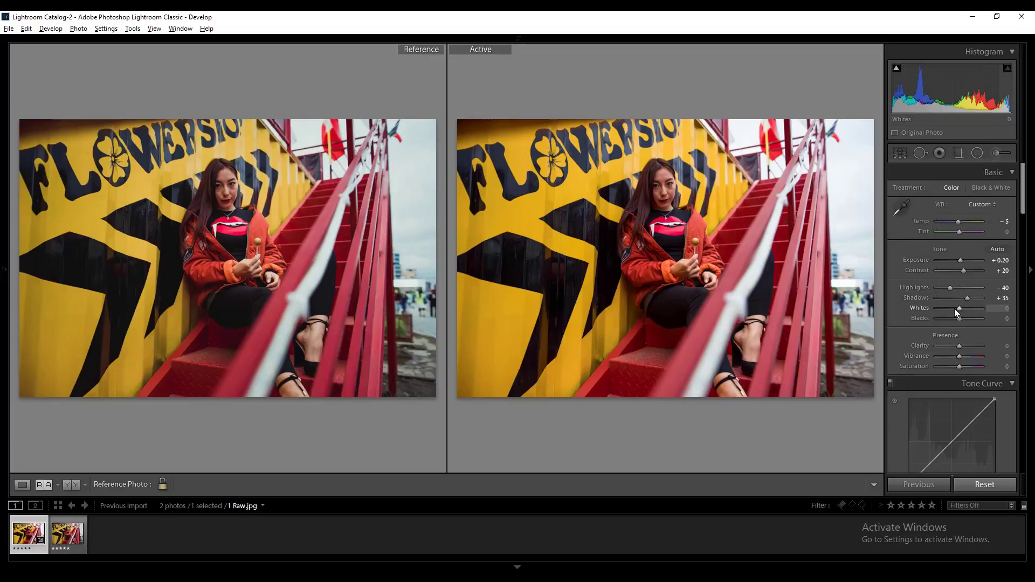
{"action": "left_click_drag", "start_coordinate": [958, 319], "coordinate": [936, 322]}
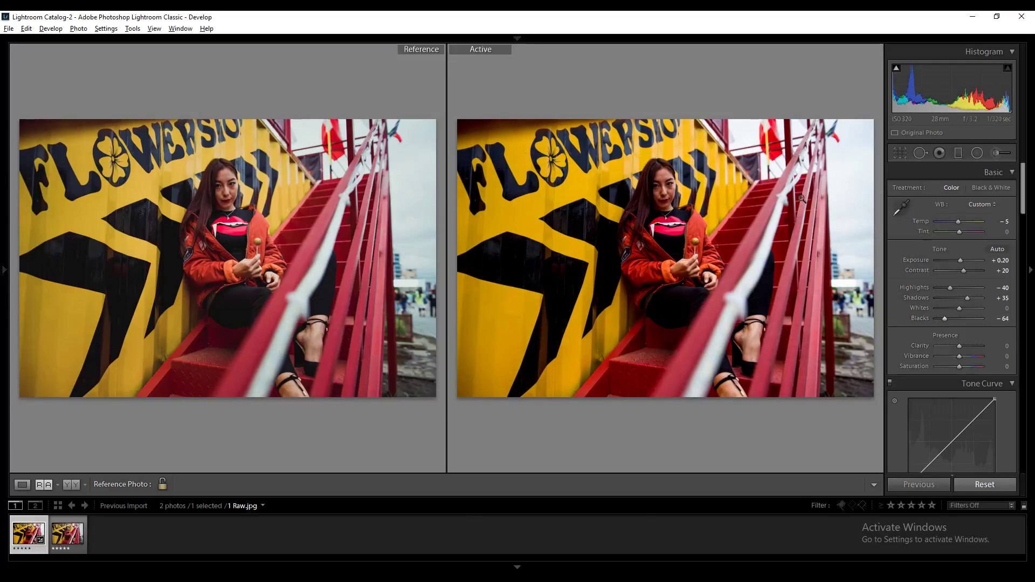
{"action": "left_click", "coordinate": [948, 308]}
{"action": "key", "text": "Down"}
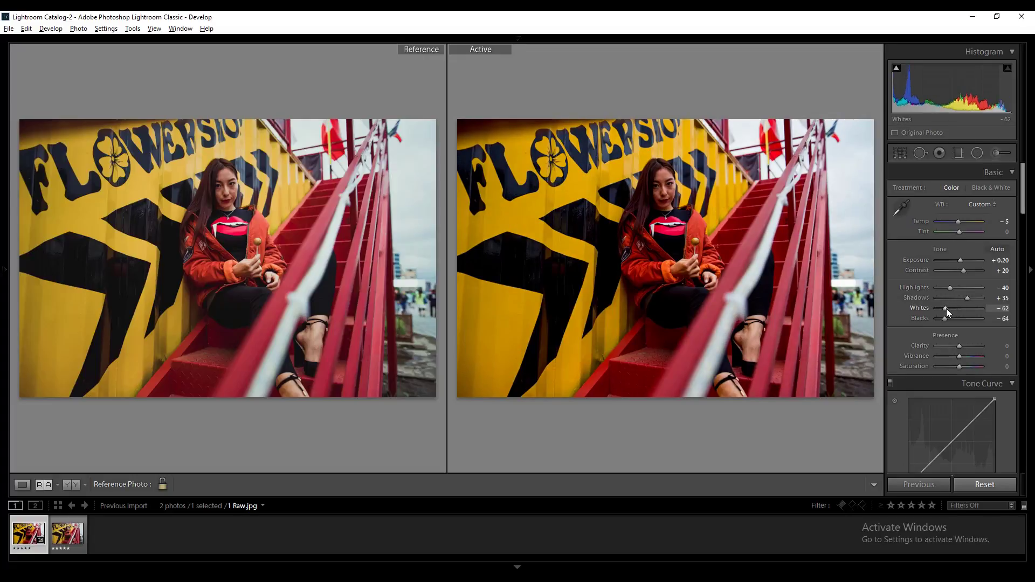
{"action": "left_click_drag", "start_coordinate": [944, 307], "coordinate": [946, 307]}
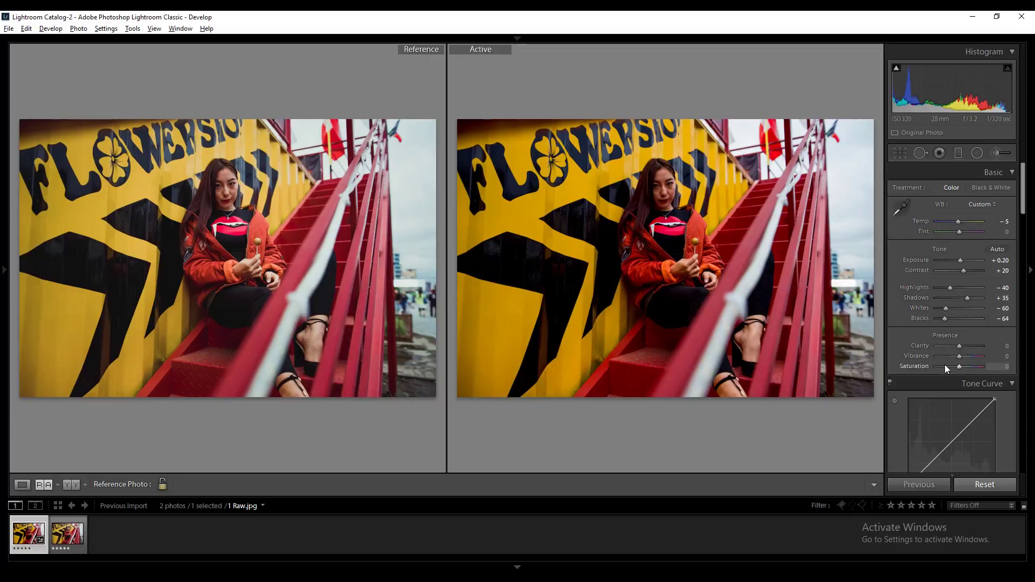
Add a shadow point on the Tone Curve.
{"action": "scroll", "coordinate": [959, 365], "scroll_direction": "down", "scroll_amount": 5}
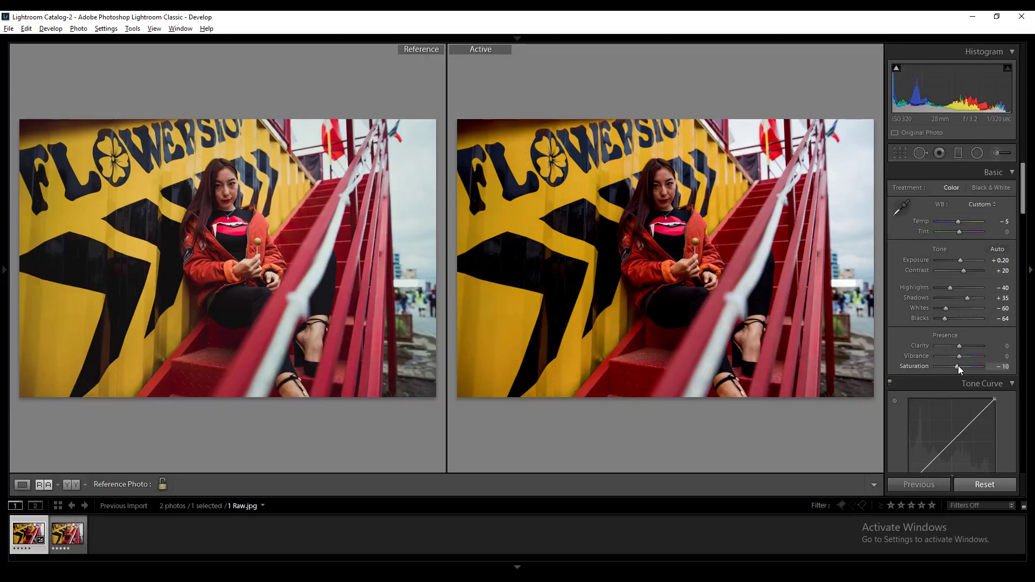
{"action": "scroll", "coordinate": [959, 369], "scroll_direction": "down", "scroll_amount": 1}
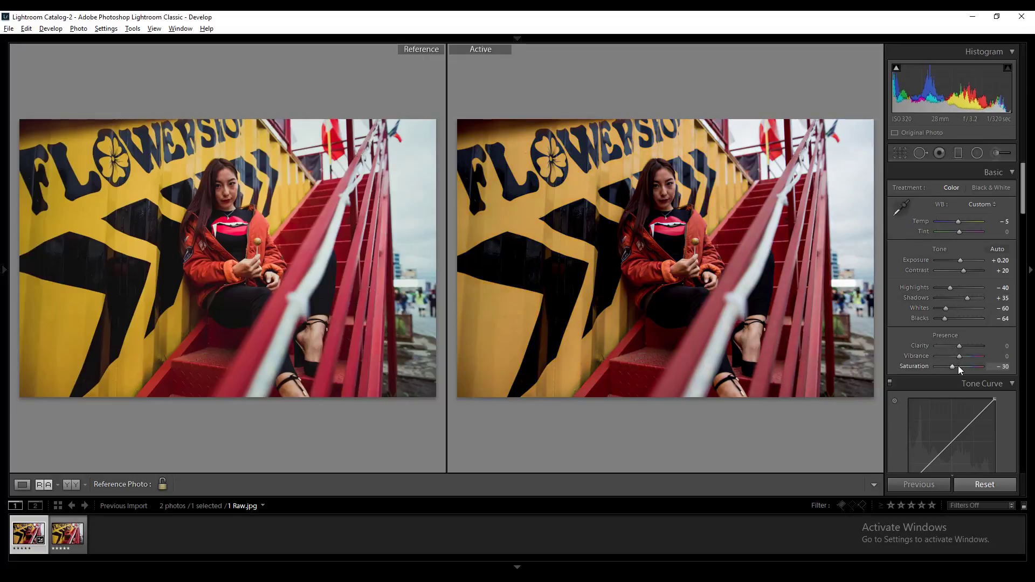
{"action": "scroll", "coordinate": [958, 366], "scroll_direction": "up", "scroll_amount": 1}
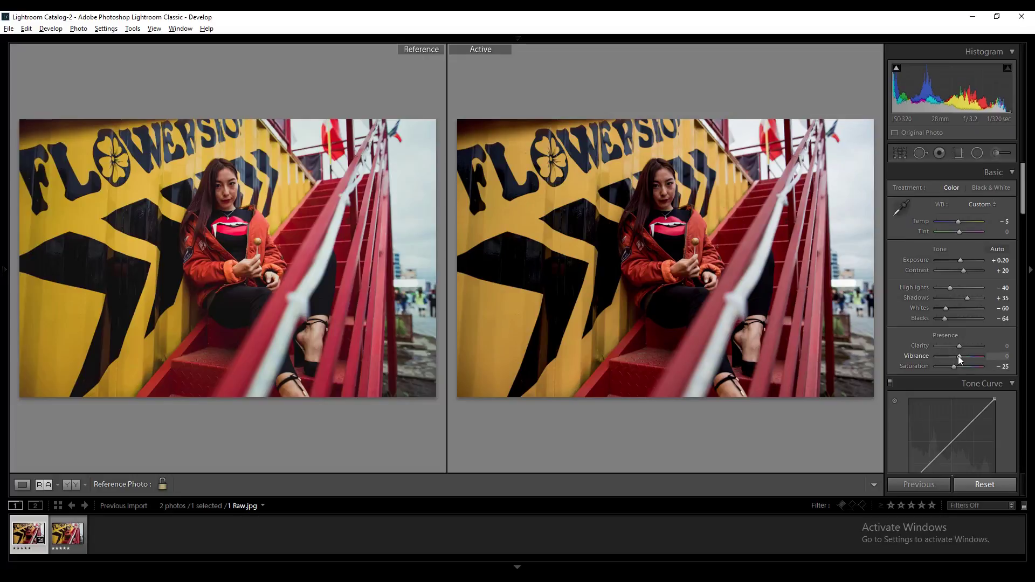
{"action": "scroll", "coordinate": [893, 370], "scroll_direction": "down", "scroll_amount": 2}
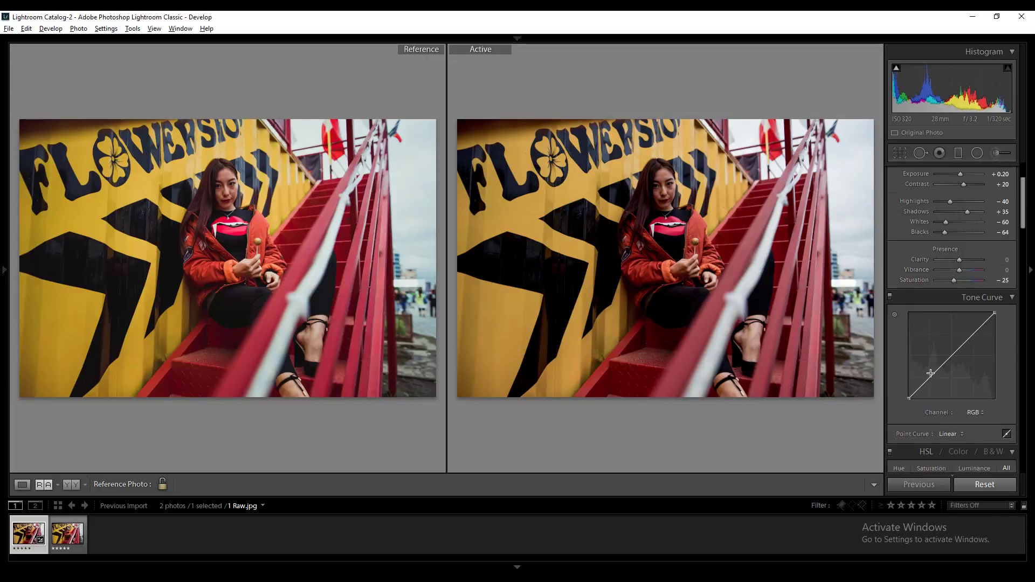
{"action": "left_click", "coordinate": [928, 377]}
Add a highlight point, lift the curve's black point and lower its white point.
{"action": "left_click", "coordinate": [974, 334]}
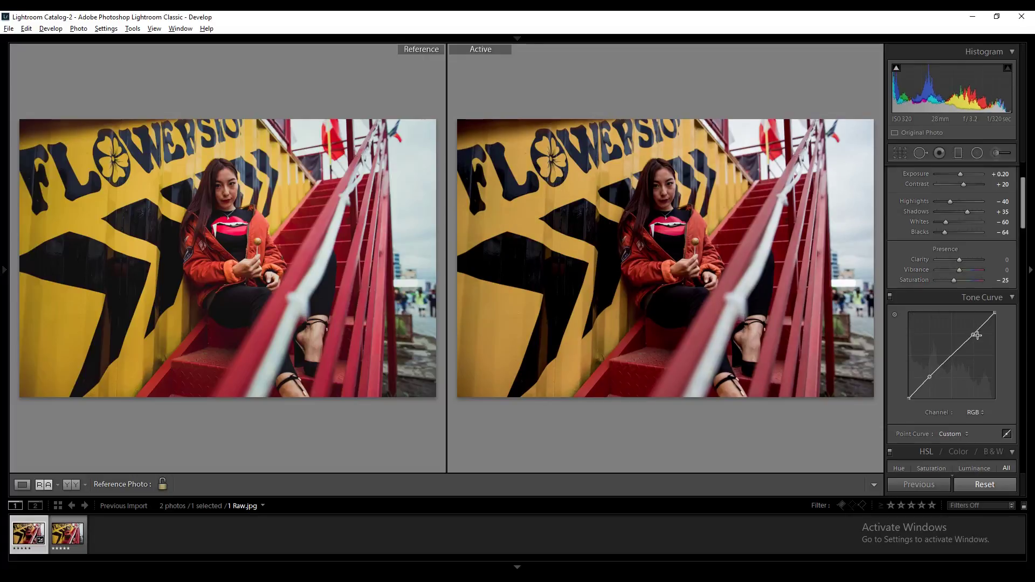
{"action": "left_click_drag", "start_coordinate": [910, 397], "coordinate": [903, 395]}
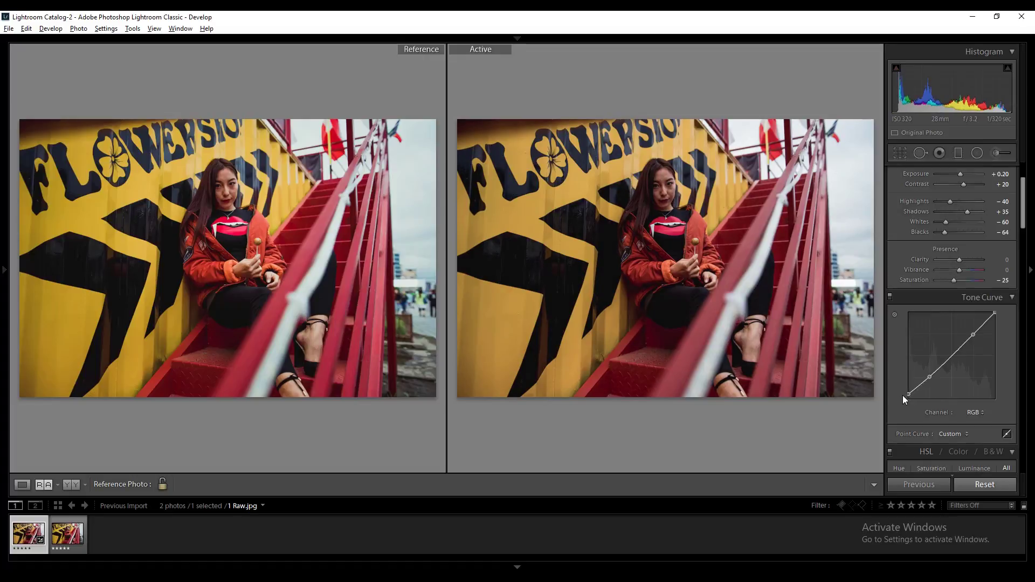
{"action": "mouse_move", "coordinate": [994, 314]}
{"action": "left_mouse_down"}
{"action": "mouse_move", "coordinate": [997, 325]}
{"action": "mouse_move", "coordinate": [999, 303]}
{"action": "mouse_move", "coordinate": [998, 321]}
{"action": "left_mouse_up"}
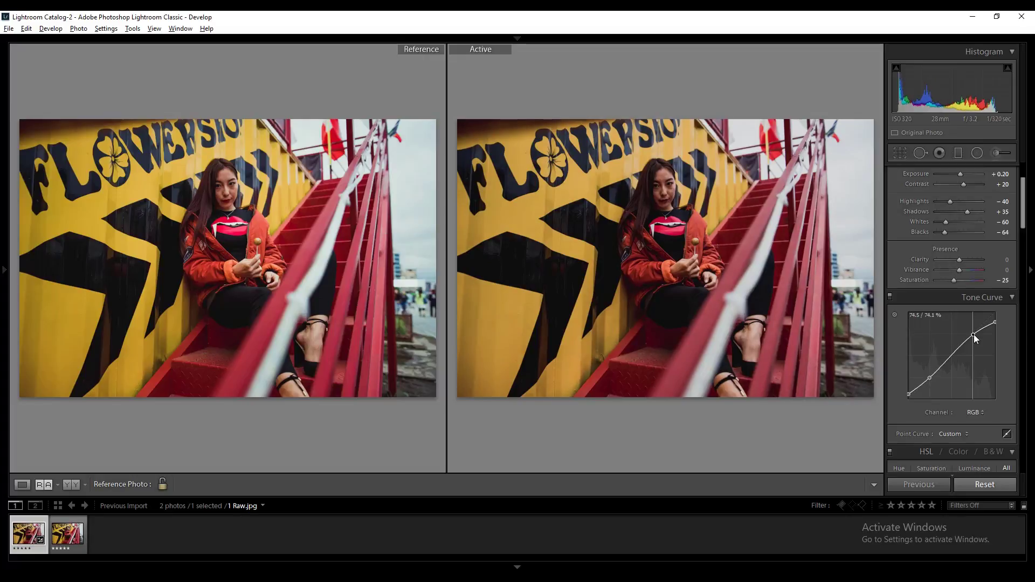
{"action": "scroll", "coordinate": [914, 409], "scroll_direction": "down", "scroll_amount": 3}
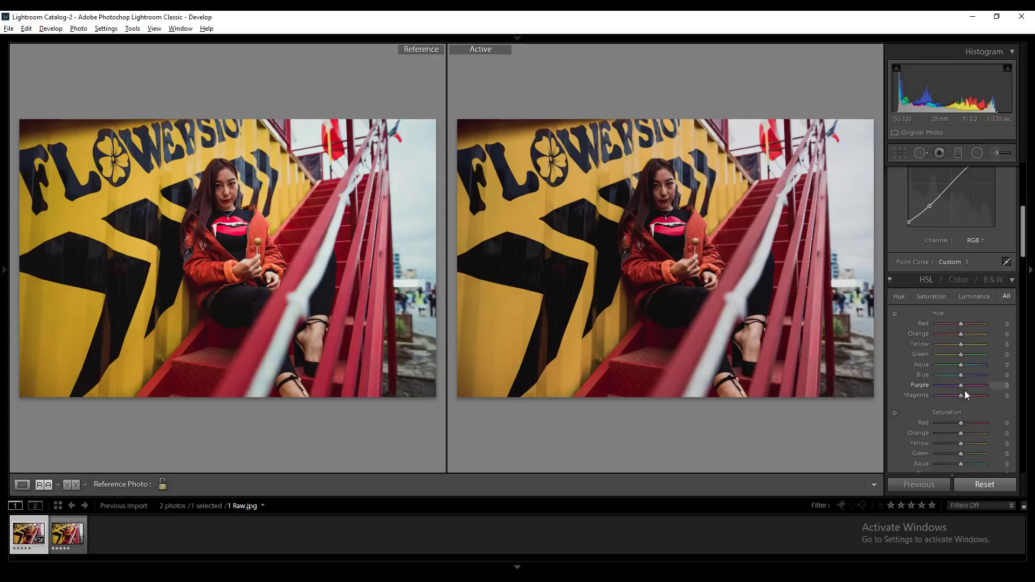
Set HSL saturation to Red +53, Orange −2 and Yellow +18.
{"action": "scroll", "coordinate": [942, 384], "scroll_direction": "down", "scroll_amount": 3}
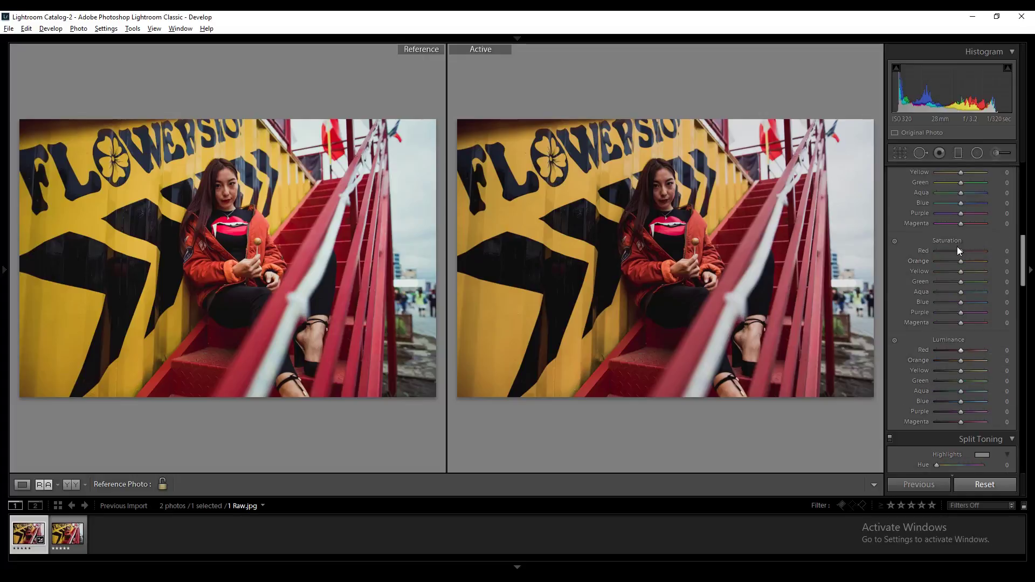
{"action": "left_click", "coordinate": [1000, 250]}
{"action": "type", "text": "53"}
{"action": "key", "text": "Return"}
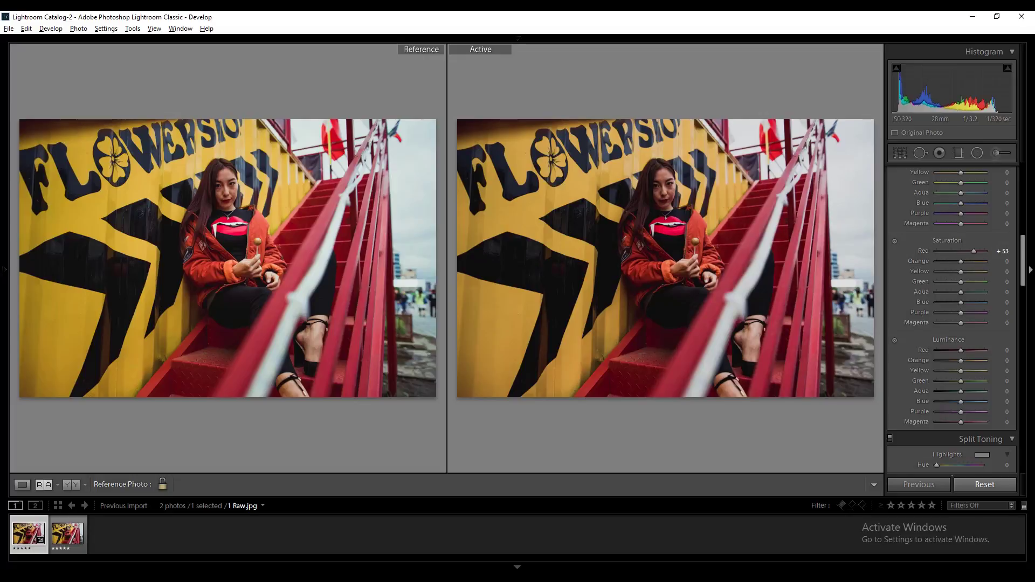
{"action": "key", "text": "ctrl+z"}
{"action": "key", "text": "ctrl+y"}
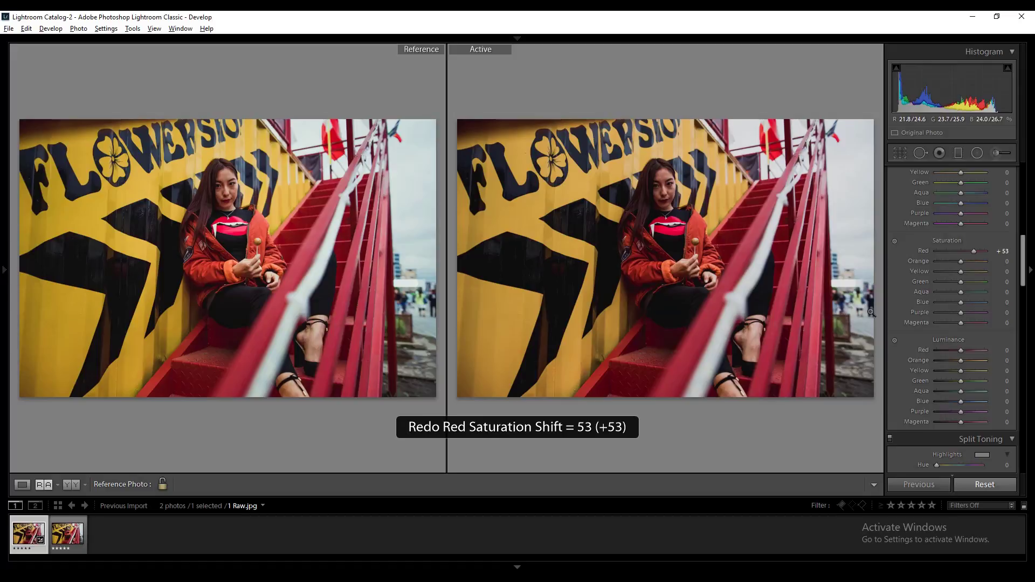
{"action": "left_click", "coordinate": [1005, 263]}
{"action": "type", "text": "-2"}
{"action": "key", "text": "Return"}
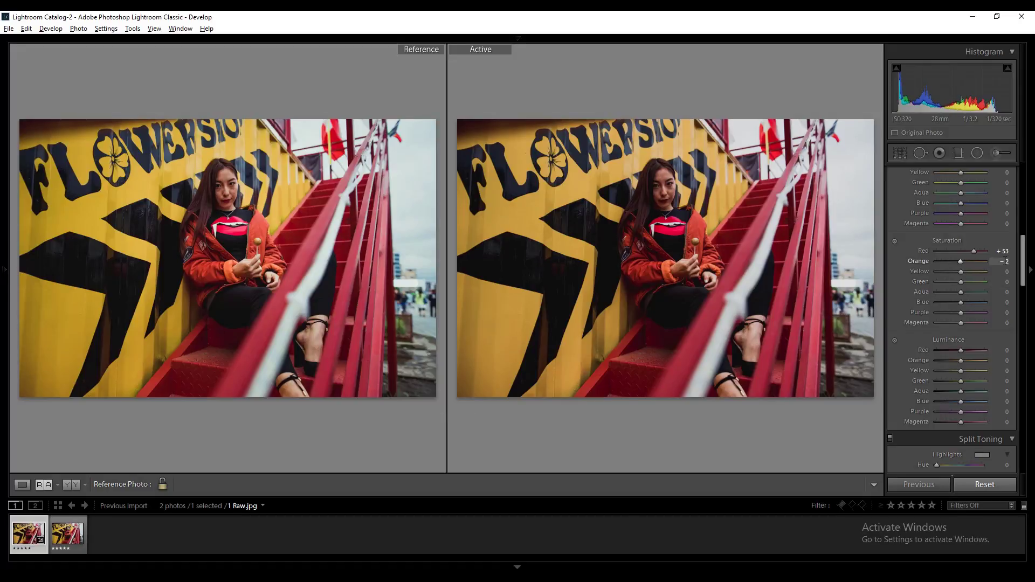
{"action": "left_click", "coordinate": [1000, 271]}
{"action": "type", "text": "18"}
{"action": "key", "text": "Return"}
Give split-toning highlights saturation 7 and hue 146, then compare against the original.
{"action": "scroll", "coordinate": [906, 319], "scroll_direction": "down", "scroll_amount": 5}
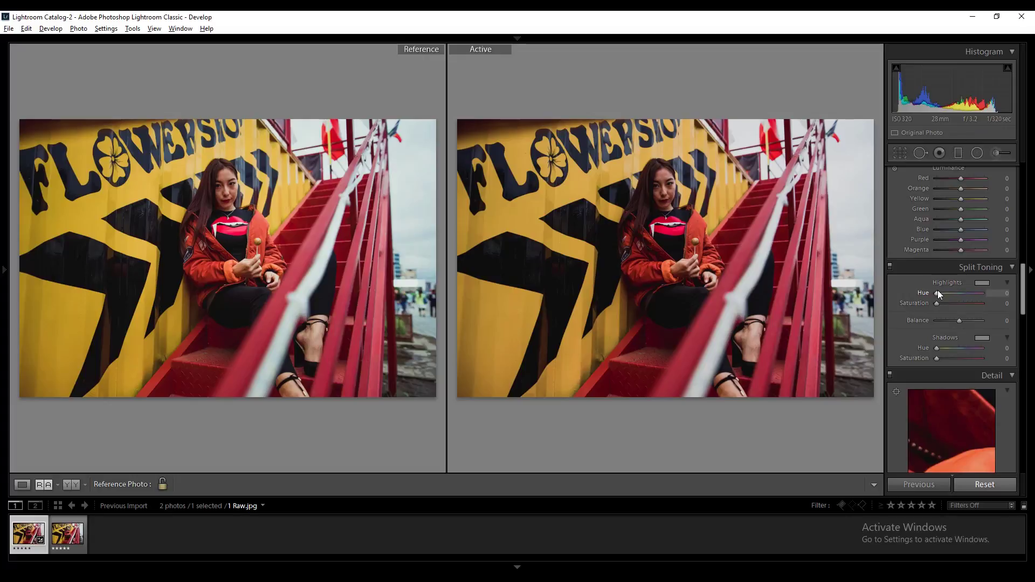
{"action": "left_click_drag", "start_coordinate": [939, 304], "coordinate": [942, 305]}
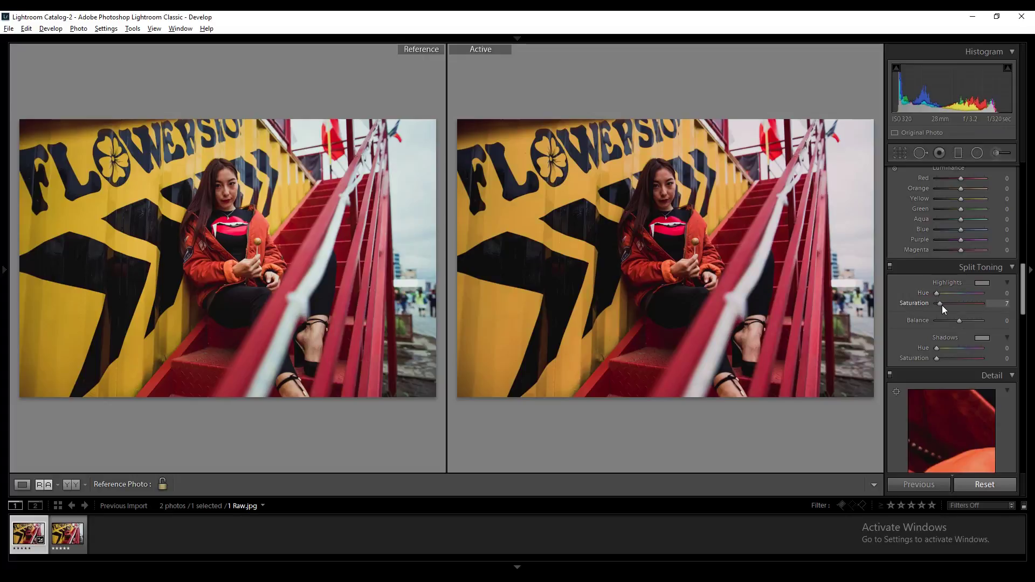
{"action": "left_click", "coordinate": [1007, 293]}
{"action": "type", "text": "14"}
{"action": "key", "text": "Return"}
{"action": "left_click", "coordinate": [1005, 293]}
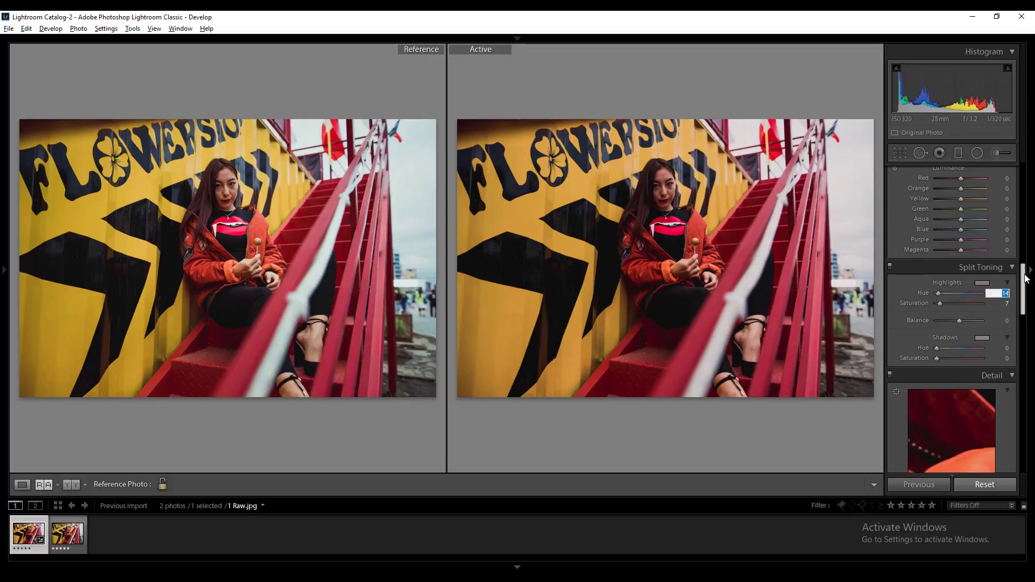
{"action": "type", "text": "6"}
{"action": "key", "text": "Return"}
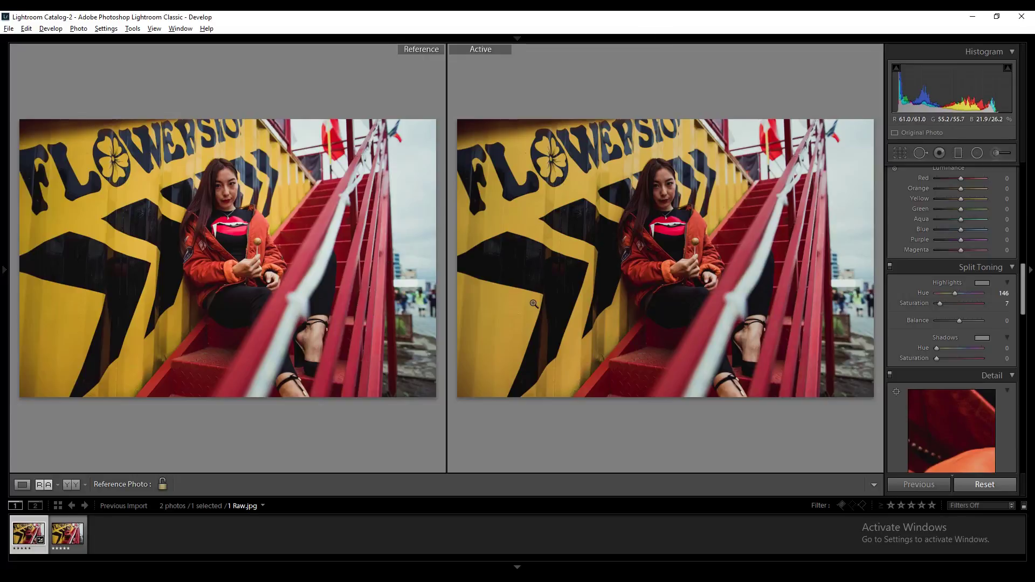
{"action": "key", "text": "y"}
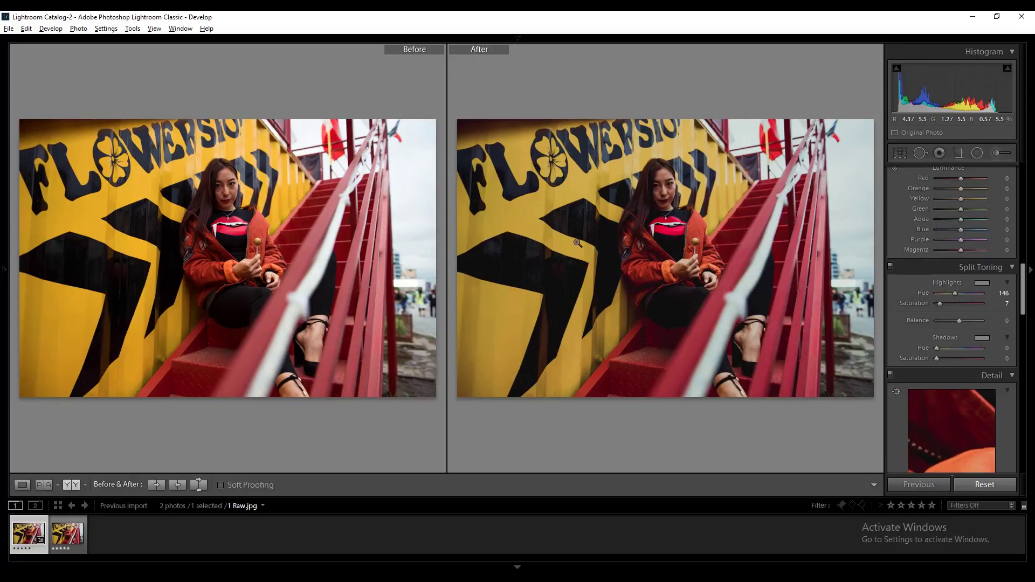
{"action": "key", "text": "y"}
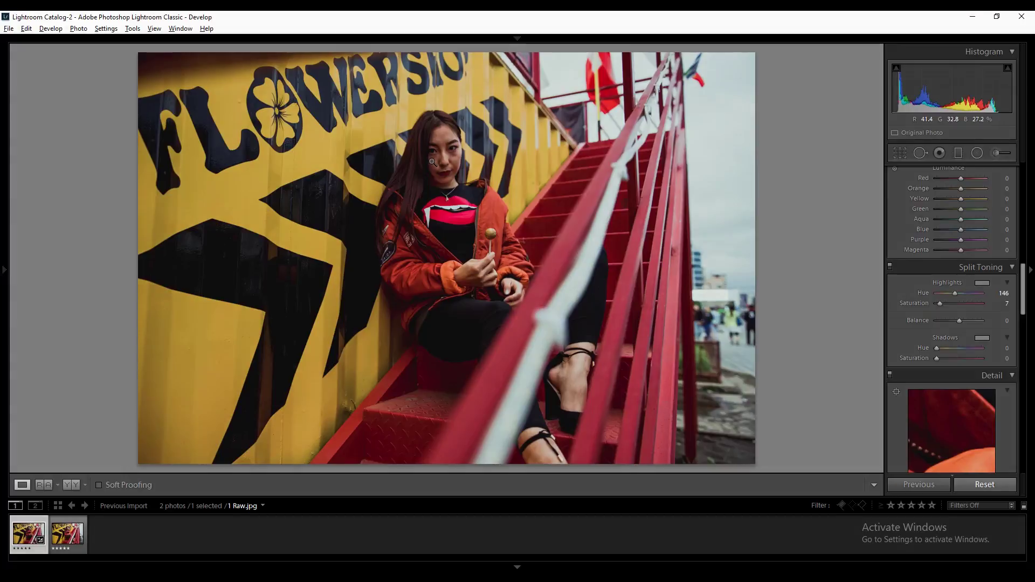
{"action": "key", "text": "f"}
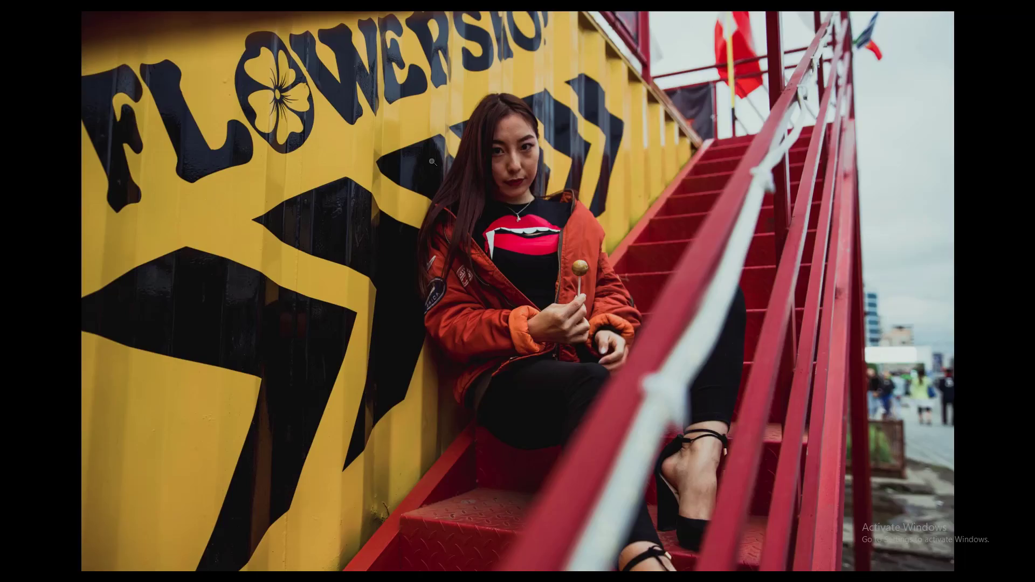
{"action": "key", "text": "f"}
{"action": "key", "text": "shift+r"}
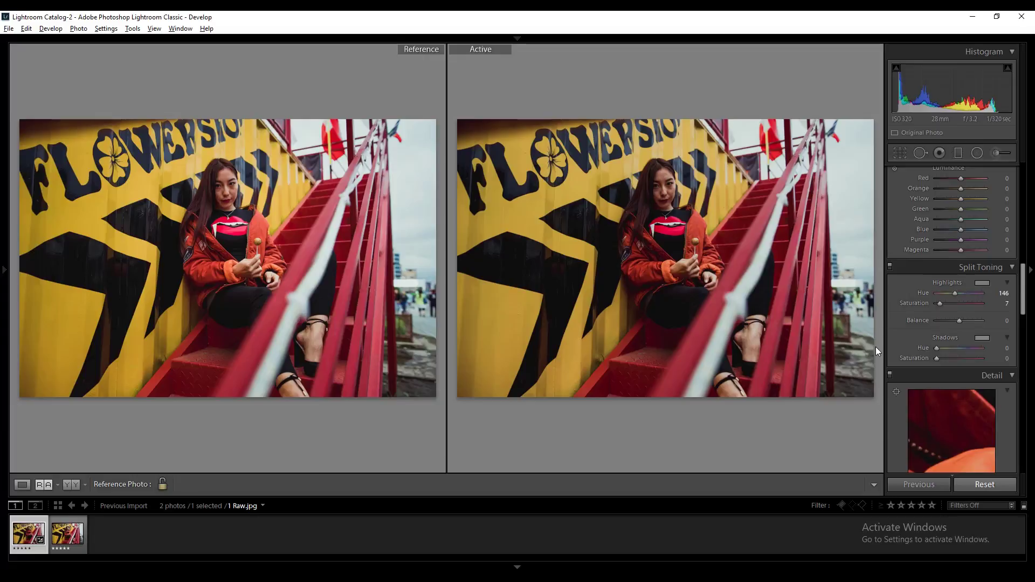
{"action": "scroll", "coordinate": [887, 329], "scroll_direction": "down", "scroll_amount": 4}
Set sharpening Amount to 68 and Masking to about 26, checking detail on her face.
{"action": "left_click", "coordinate": [669, 195]}
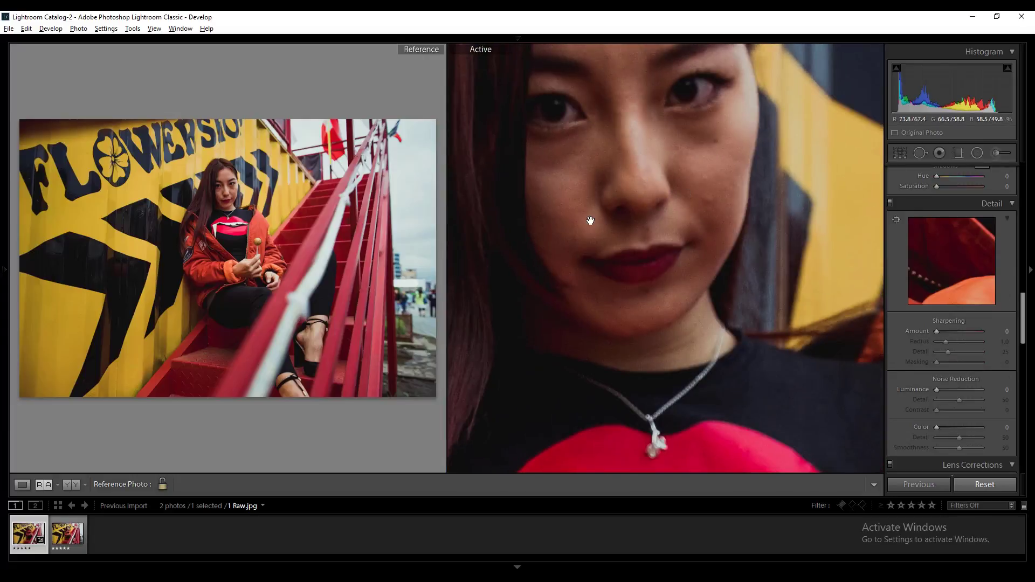
{"action": "left_click", "coordinate": [944, 332]}
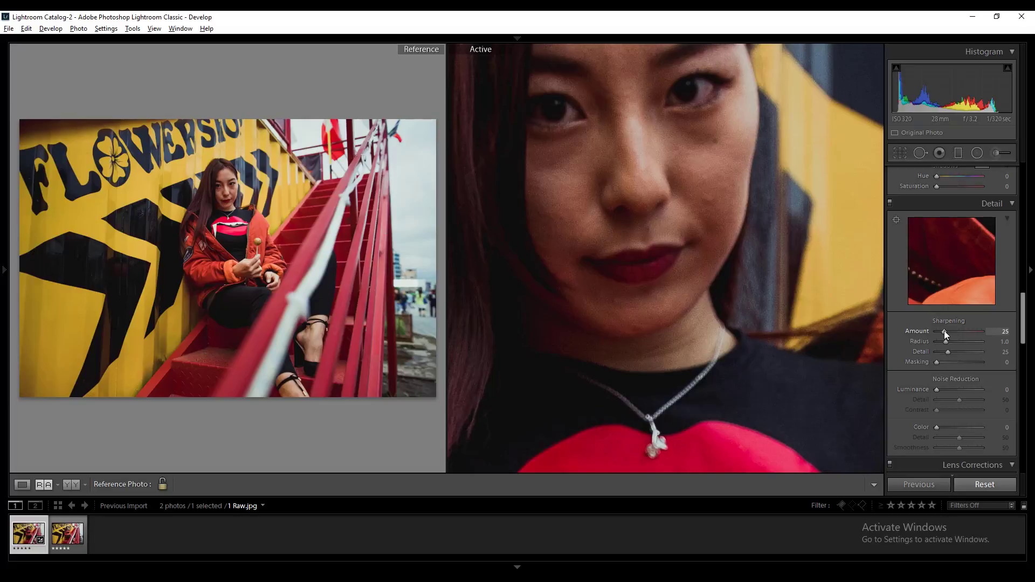
{"action": "left_click", "coordinate": [1006, 331]}
{"action": "type", "text": "68"}
{"action": "key", "text": "Return"}
{"action": "left_click", "coordinate": [698, 258]}
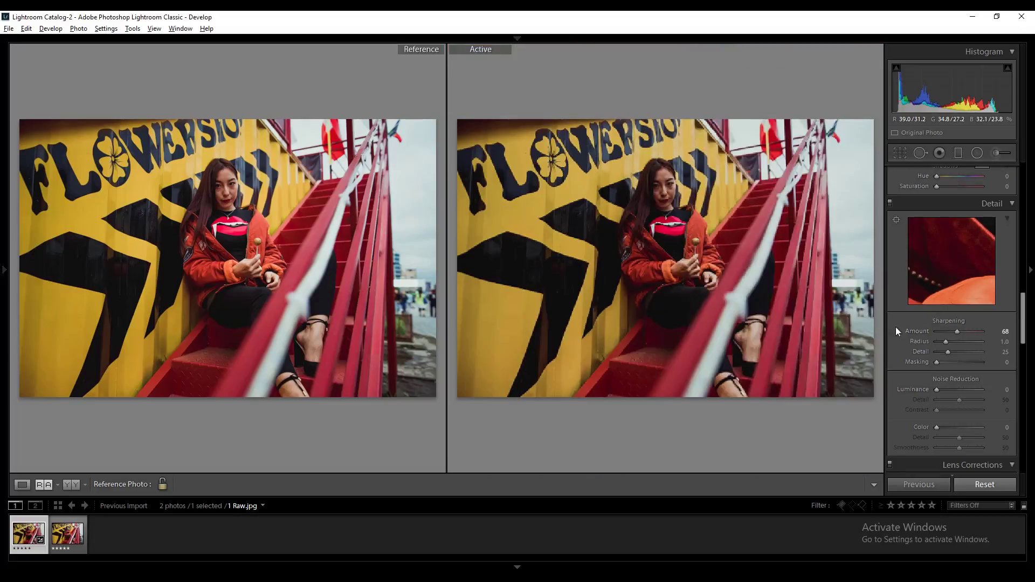
{"action": "left_click", "coordinate": [946, 361]}
{"action": "left_click_drag", "start_coordinate": [946, 363], "coordinate": [949, 363]}
{"action": "left_click_drag", "start_coordinate": [949, 362], "coordinate": [949, 363]}
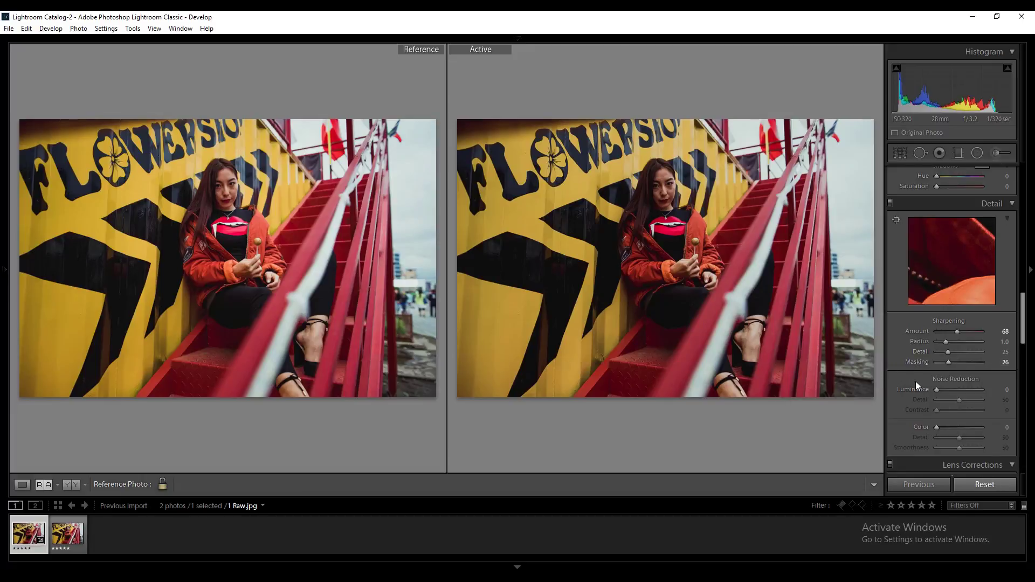
Set Camera Calibration Green Primary Saturation to +50 and select the Radial Filter tool.
{"action": "scroll", "coordinate": [916, 381], "scroll_direction": "down", "scroll_amount": 10}
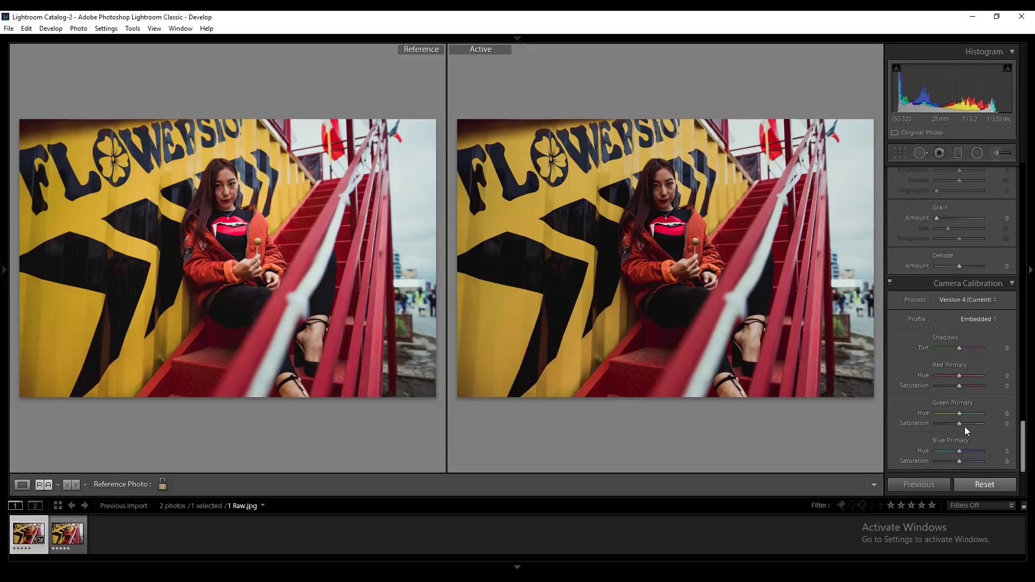
{"action": "left_click", "coordinate": [1004, 423]}
{"action": "type", "text": "50"}
{"action": "key", "text": "Return"}
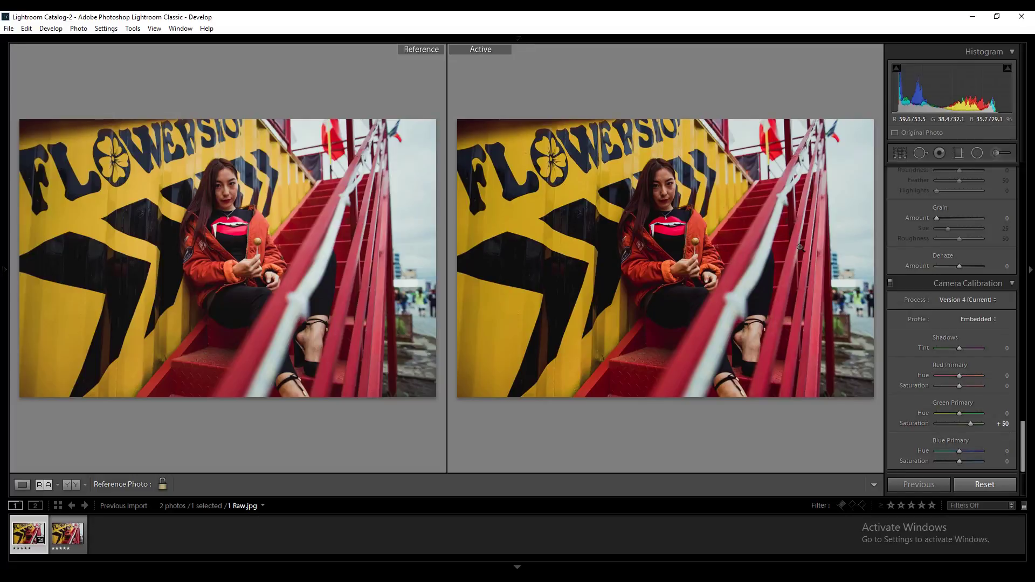
{"action": "left_click", "coordinate": [973, 153]}
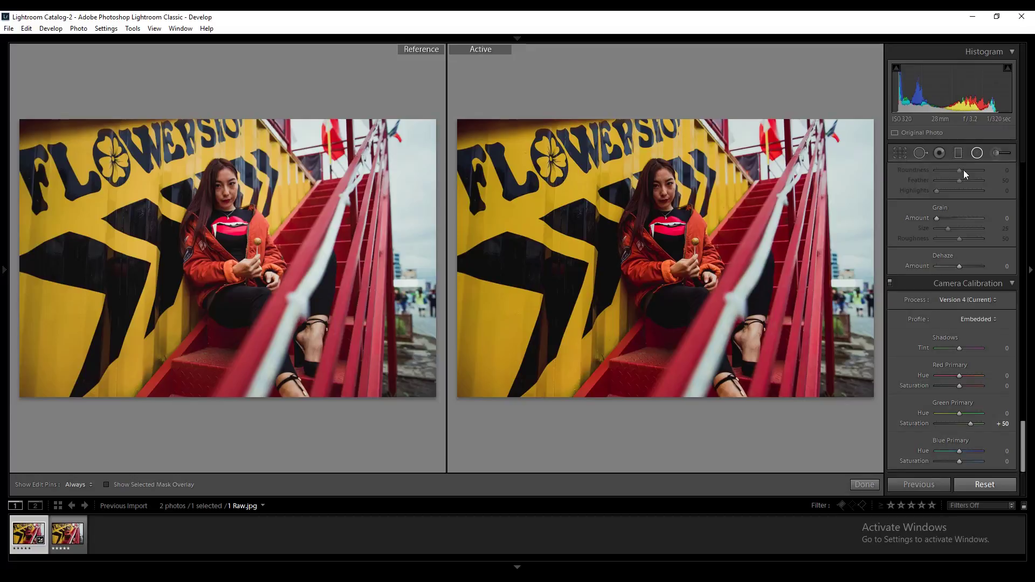
{"action": "left_click", "coordinate": [977, 152]}
Draw a taller oval radial filter around the woman, raise Exposure to +0.30, and invert it.
{"action": "mouse_move", "coordinate": [663, 220]}
{"action": "left_mouse_down"}
{"action": "mouse_move", "coordinate": [760, 304]}
{"action": "mouse_move", "coordinate": [748, 329]}
{"action": "mouse_move", "coordinate": [736, 316]}
{"action": "left_mouse_up"}
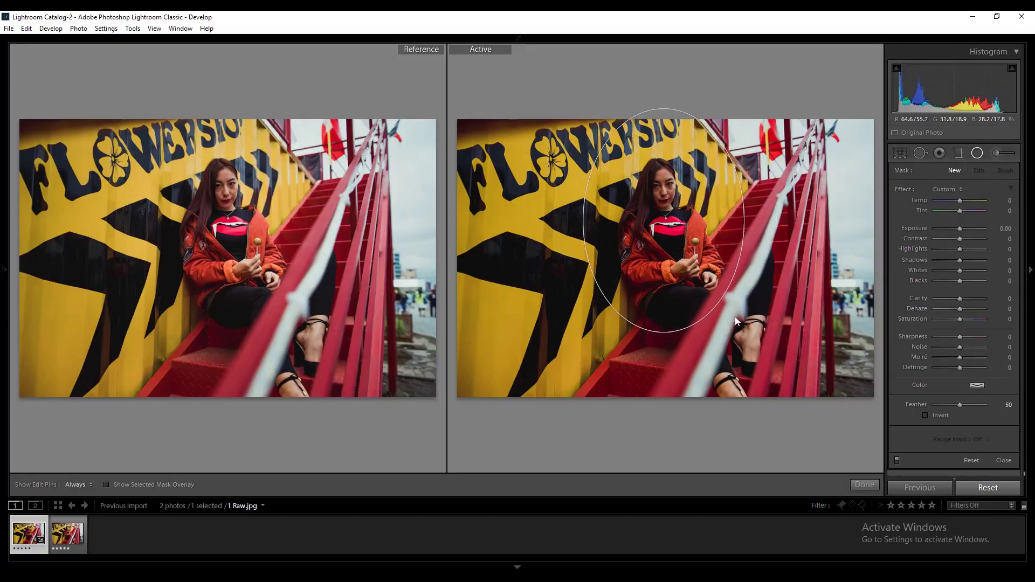
{"action": "mouse_move", "coordinate": [701, 228]}
{"action": "left_mouse_down"}
{"action": "mouse_move", "coordinate": [725, 272]}
{"action": "mouse_move", "coordinate": [755, 252]}
{"action": "left_mouse_up"}
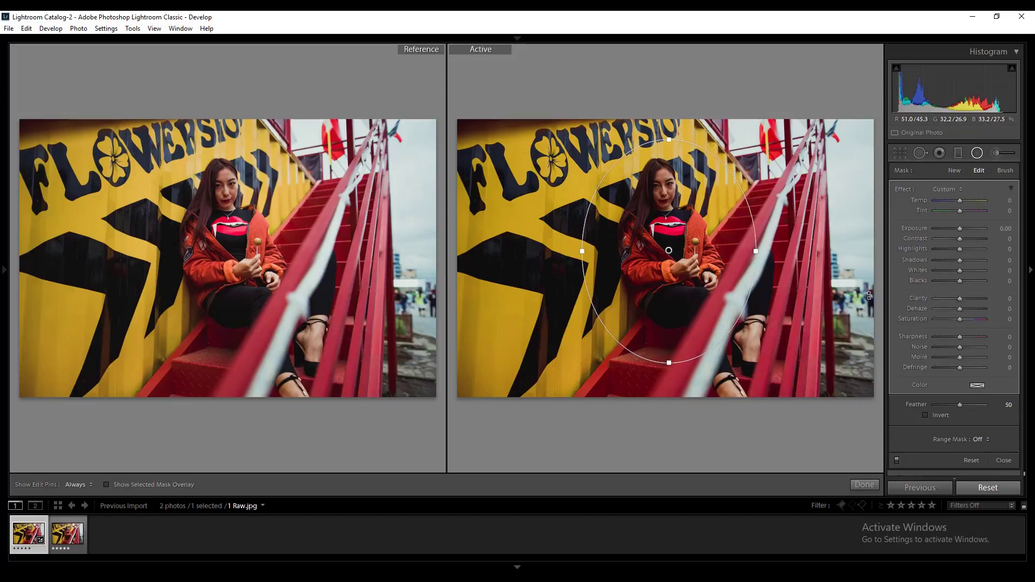
{"action": "left_click_drag", "start_coordinate": [957, 232], "coordinate": [960, 231]}
{"action": "left_click", "coordinate": [925, 415]}
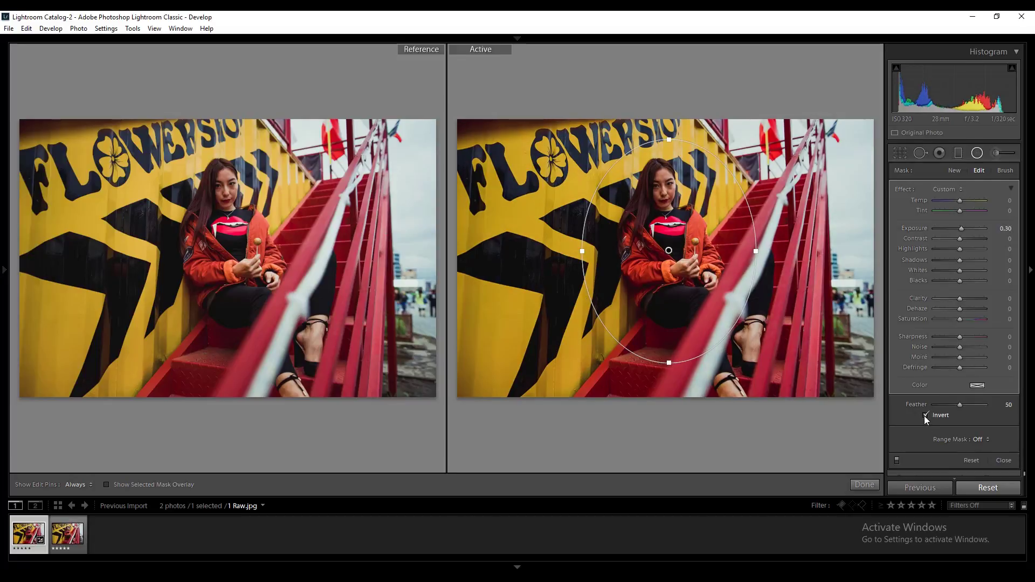